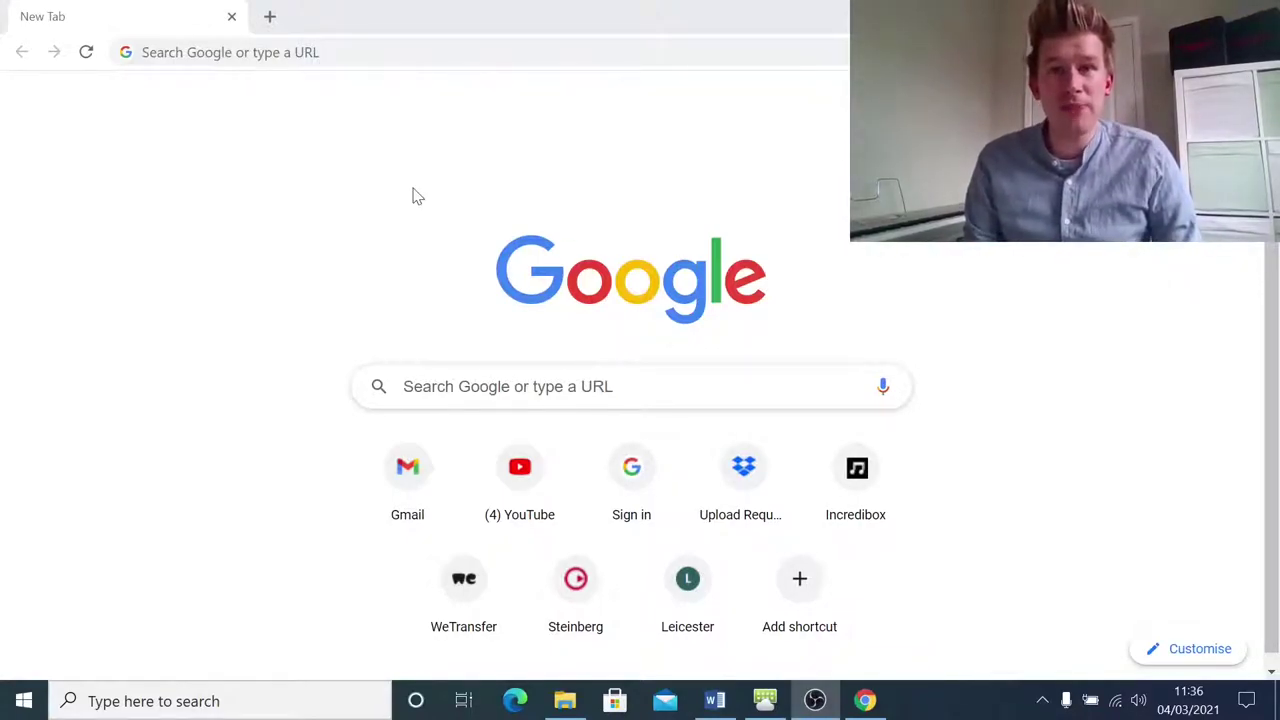
# Search Google for "launchpad arcade" and open the Launchpad Arcade - Novation result
pyautogui.click(495, 386)
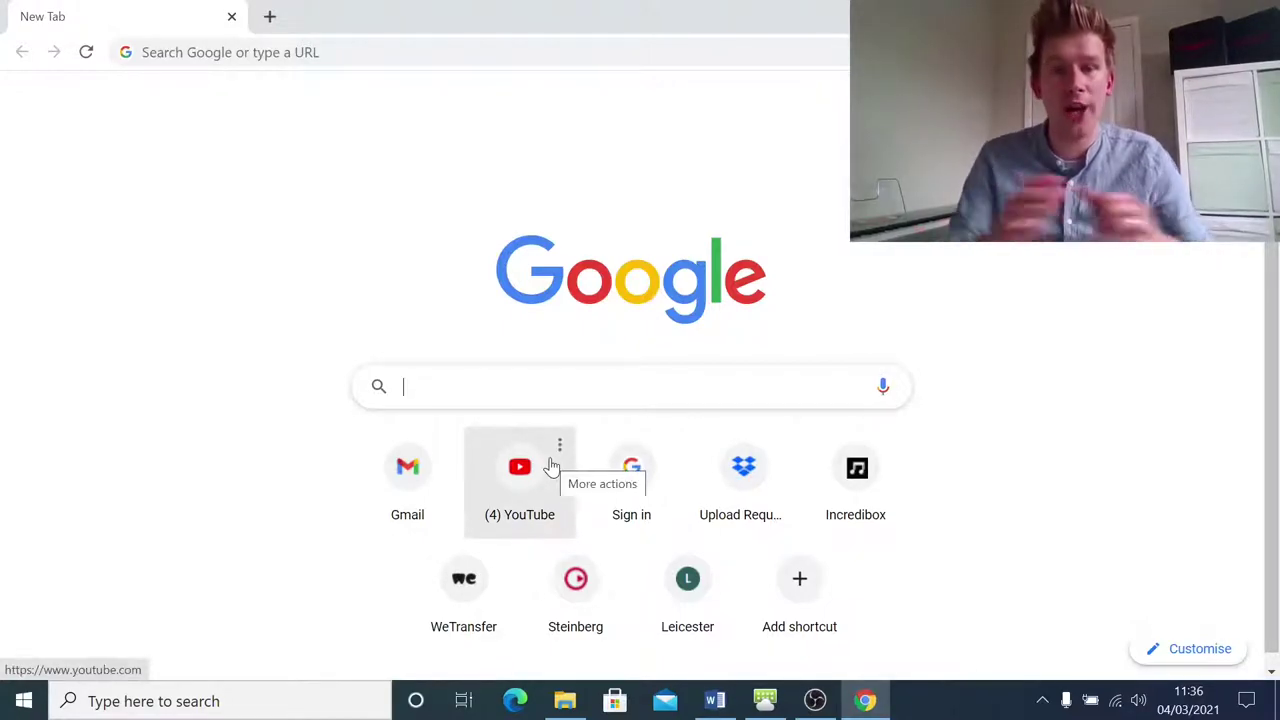
pyautogui.write('launchpad arca')
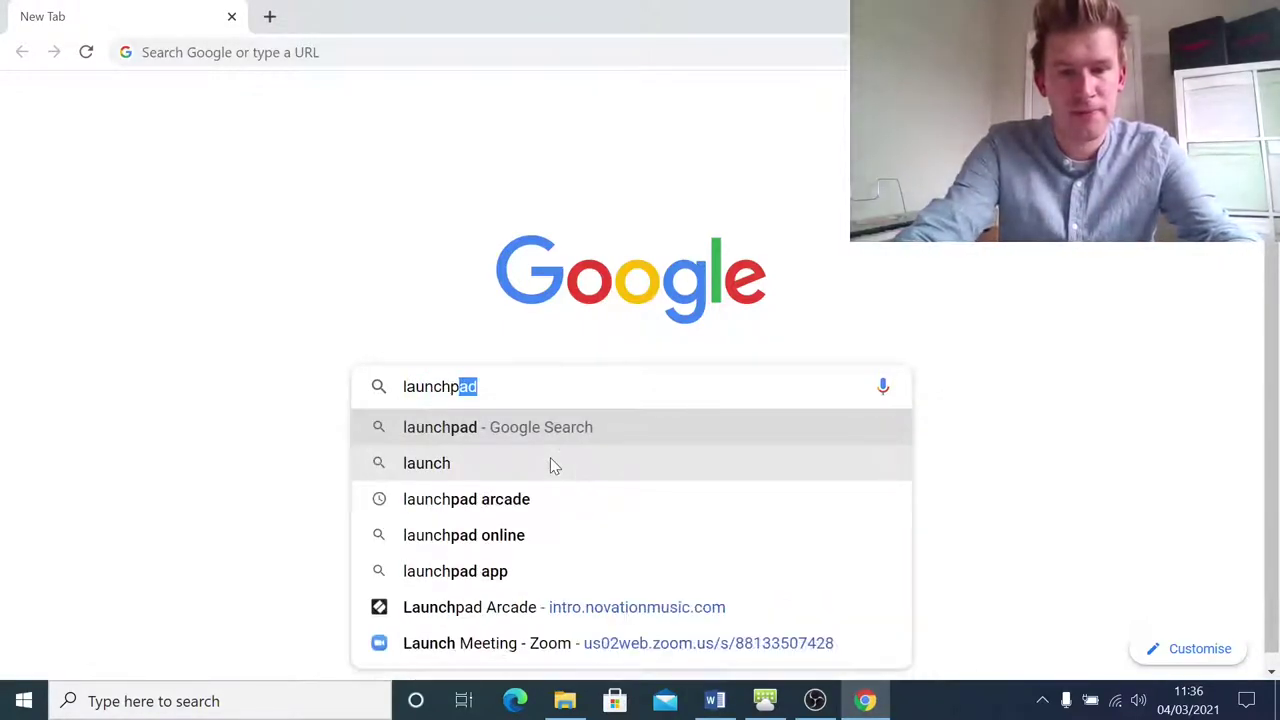
pyautogui.write('de')
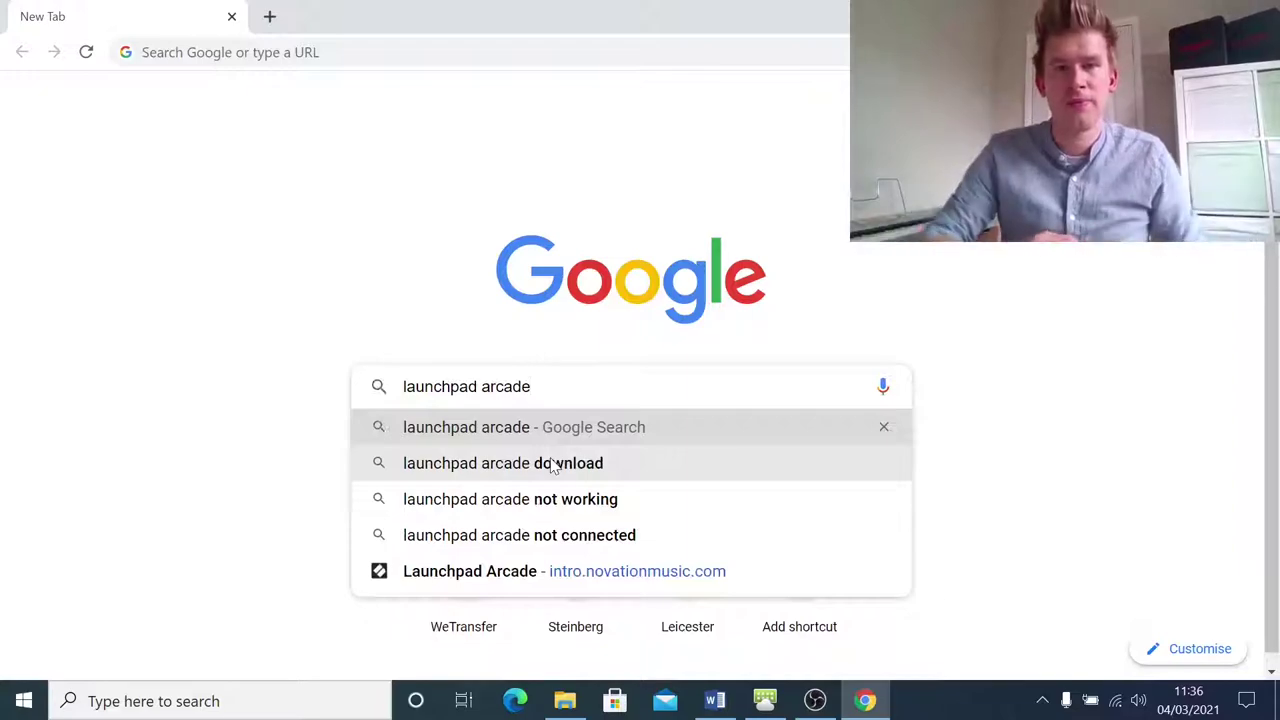
pyautogui.press('Return')
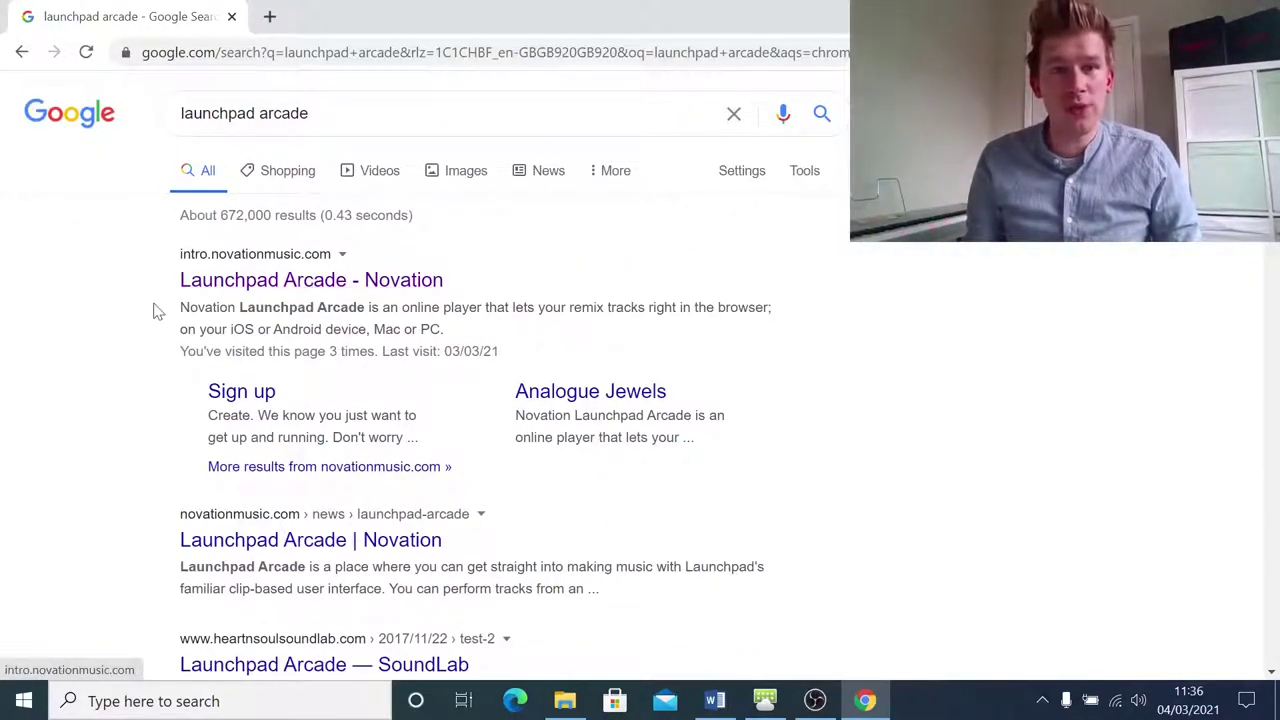
pyautogui.click(424, 289)
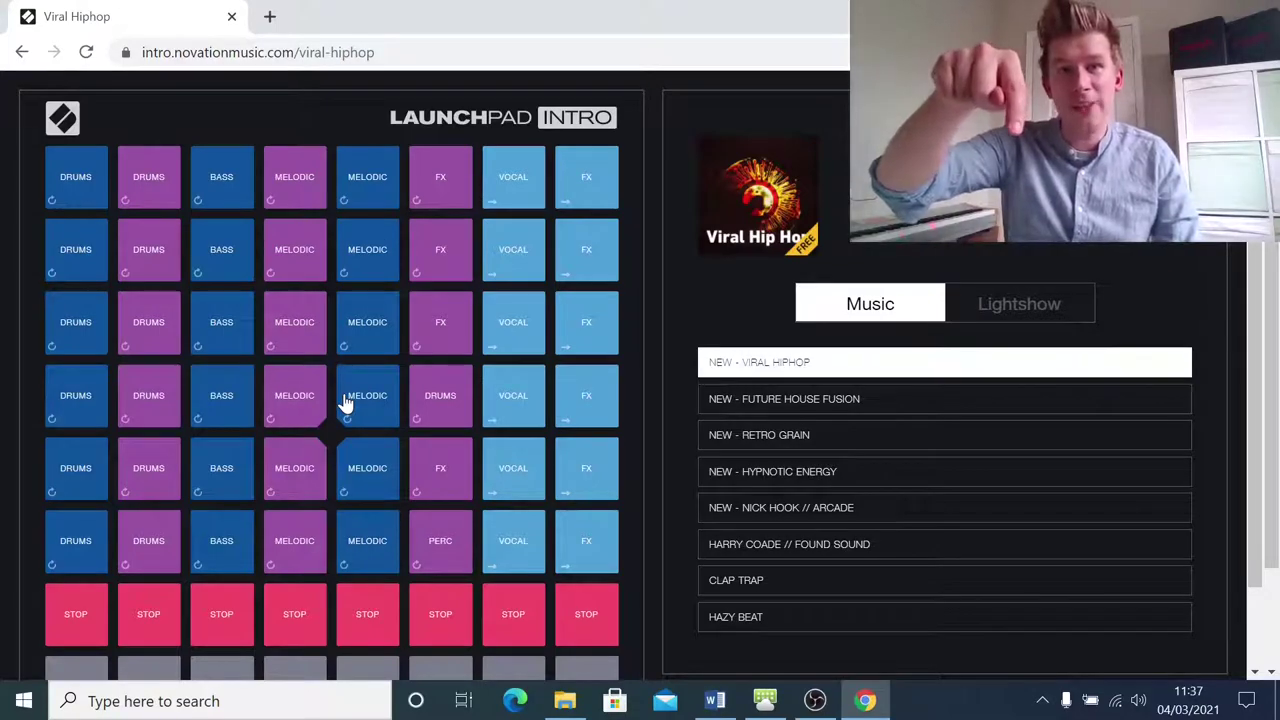
# Show the keyboard key assigned to each pad of the Viral Hiphop pack and hide the overlay again
pyautogui.press('shift')
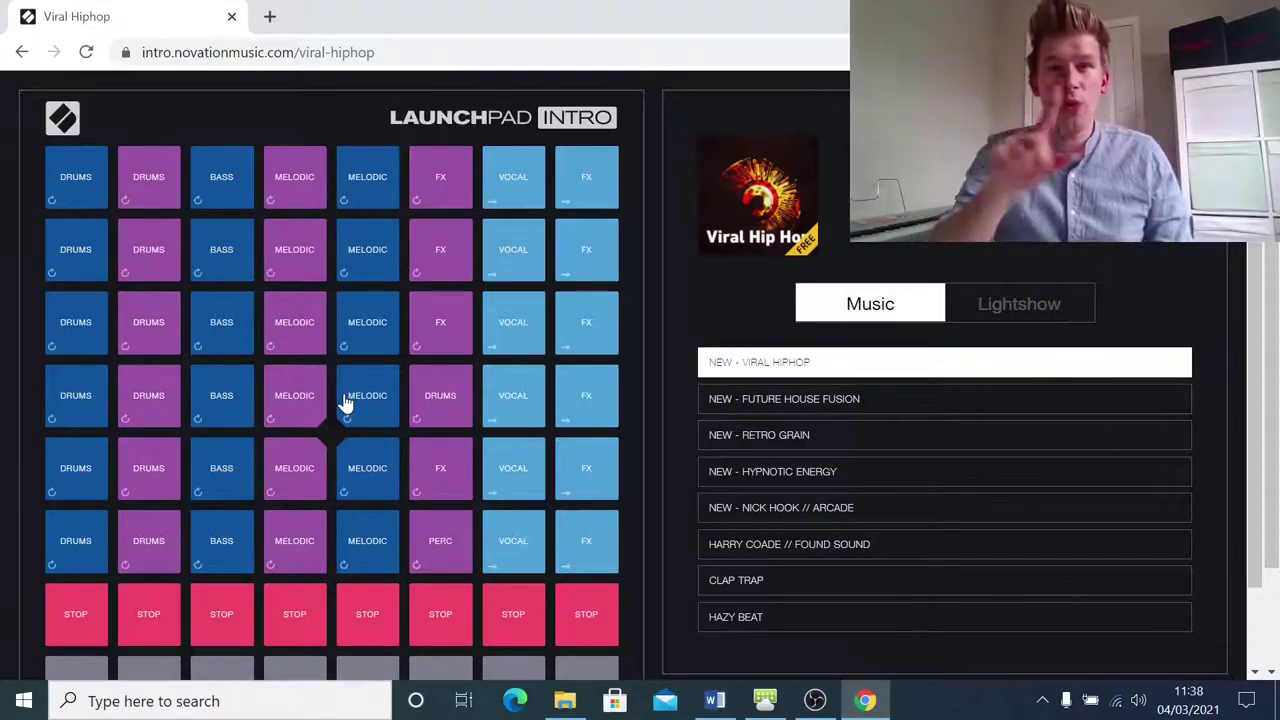
pyautogui.press('shift')
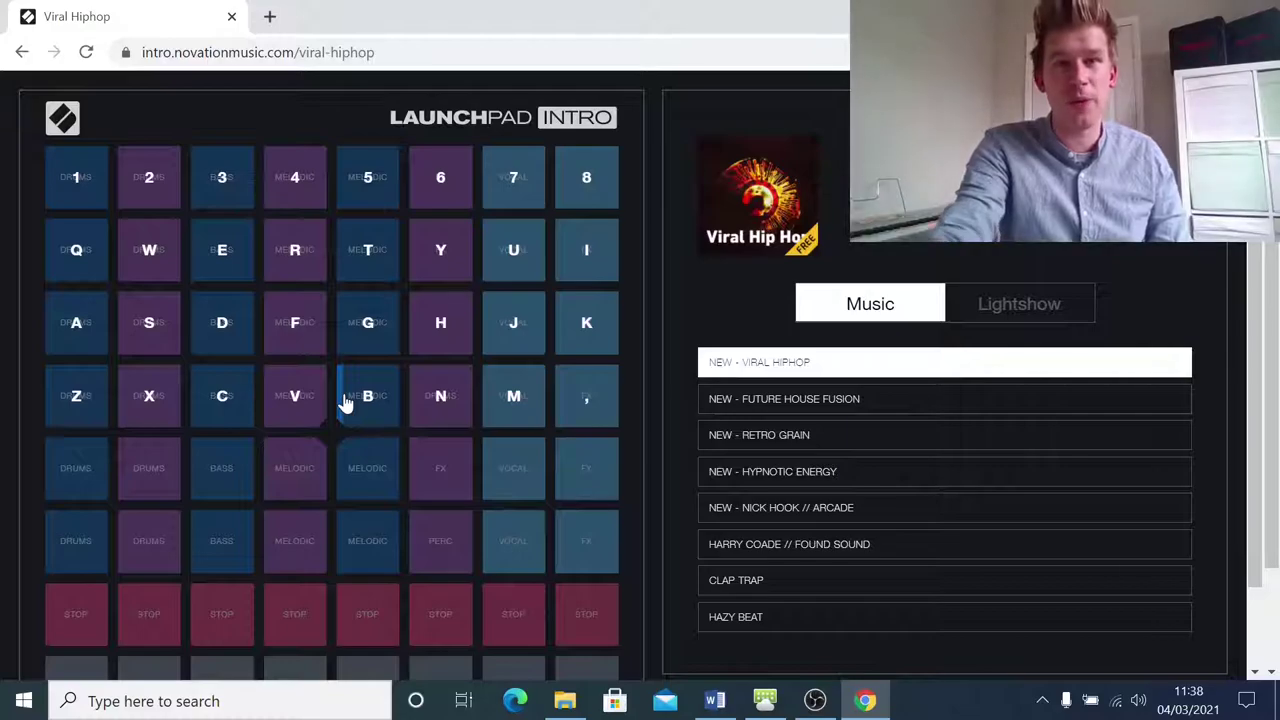
pyautogui.press('shift')
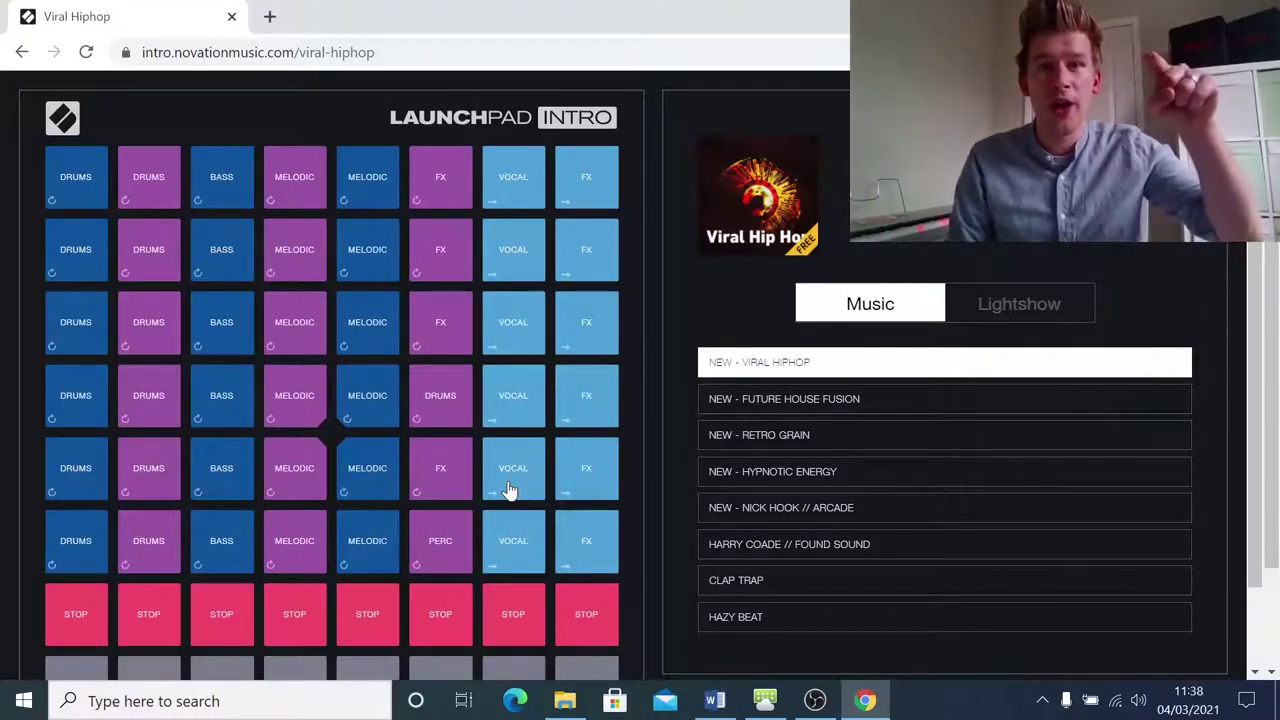
# Play and stop the first Drums loop in the top row, and trigger the second Drums loop beside it
pyautogui.press('1')
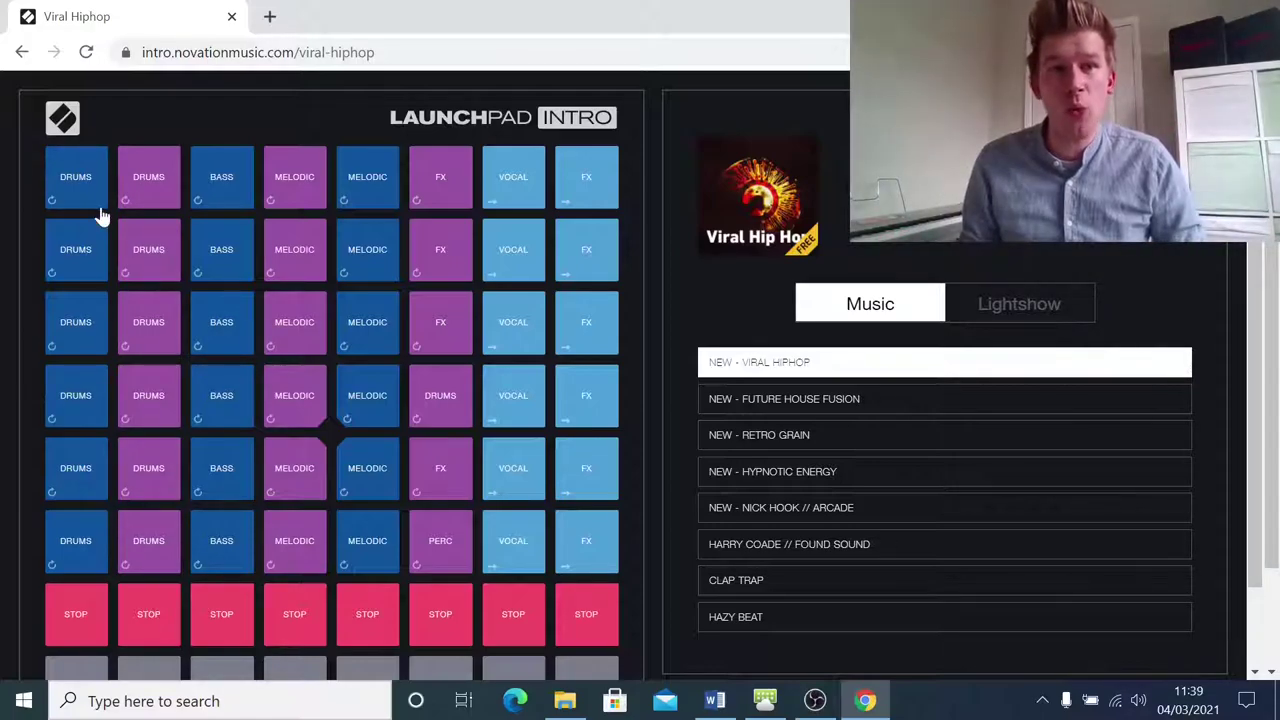
pyautogui.click(60, 172)
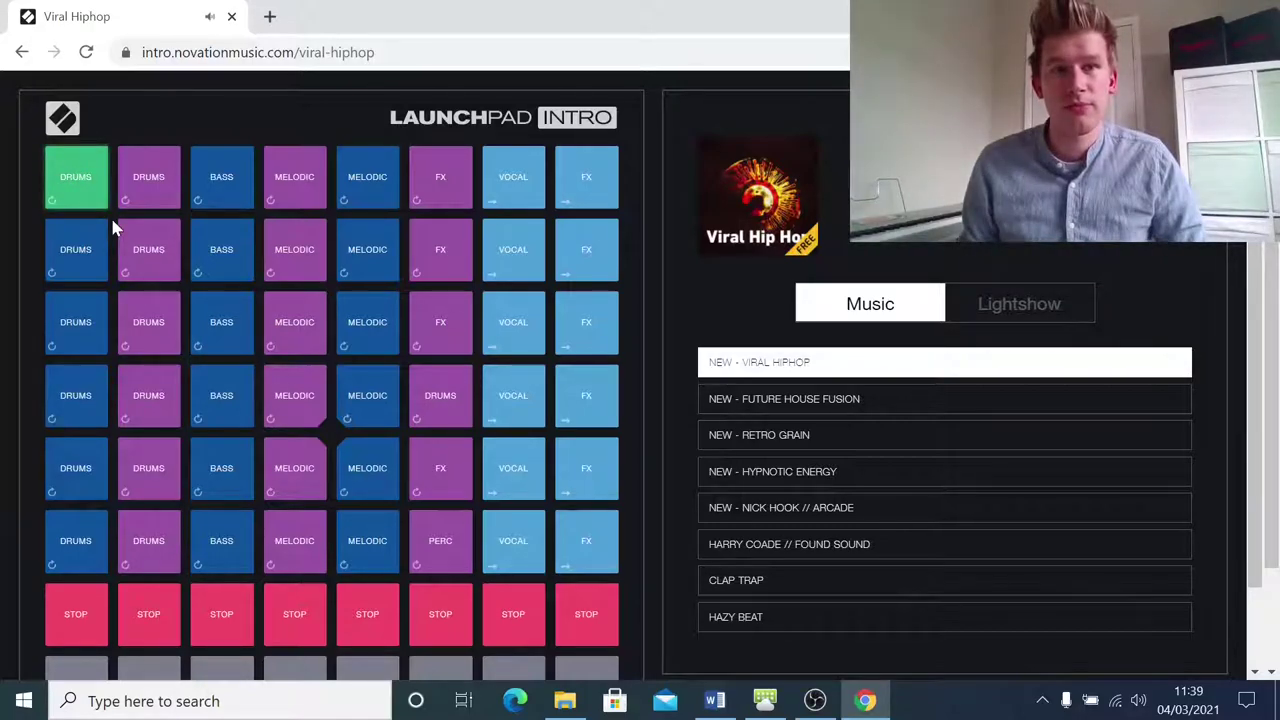
pyautogui.click(90, 195)
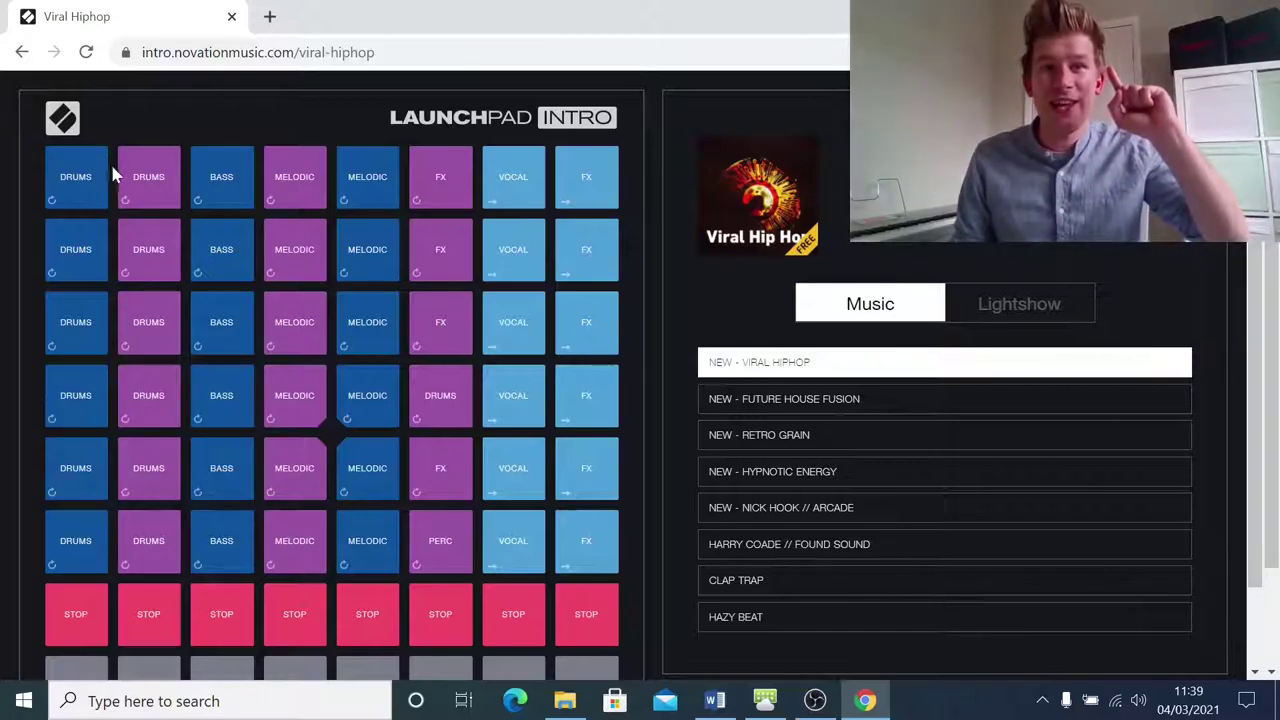
pyautogui.click(145, 201)
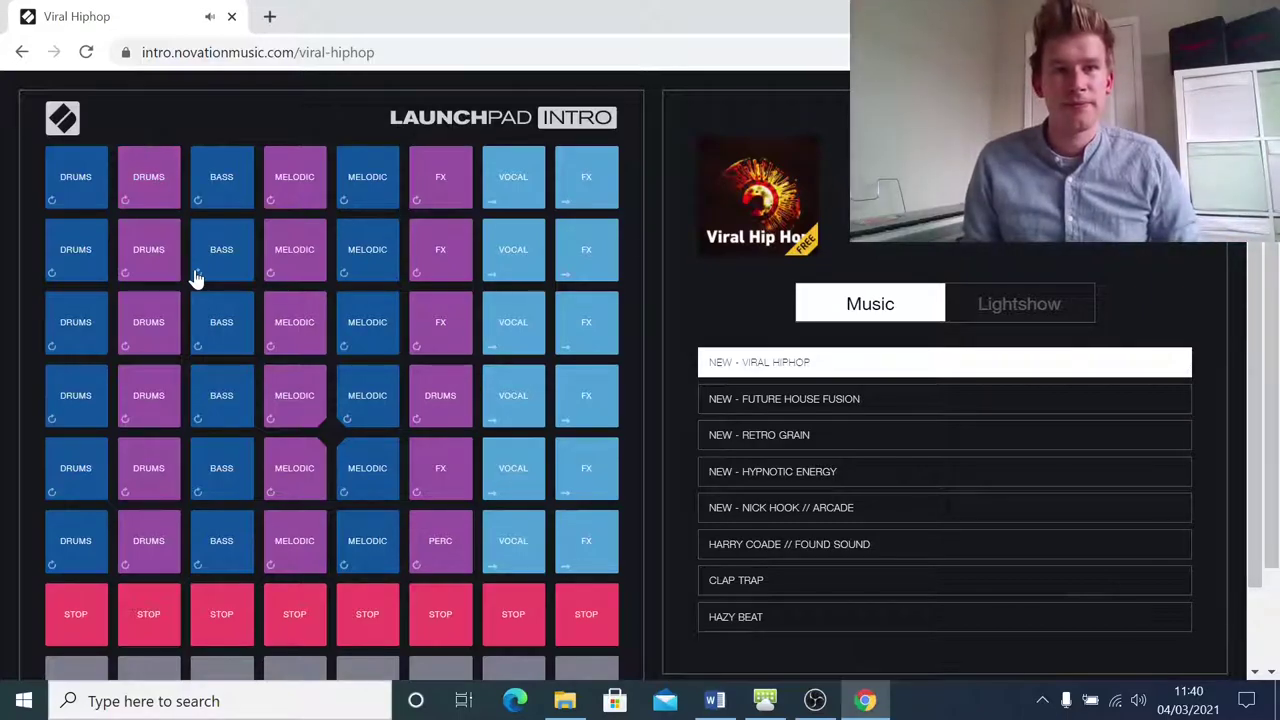
# Check the pads' key assignments and play the top-row Bass loop and both Melodic loops
pyautogui.press('shift')
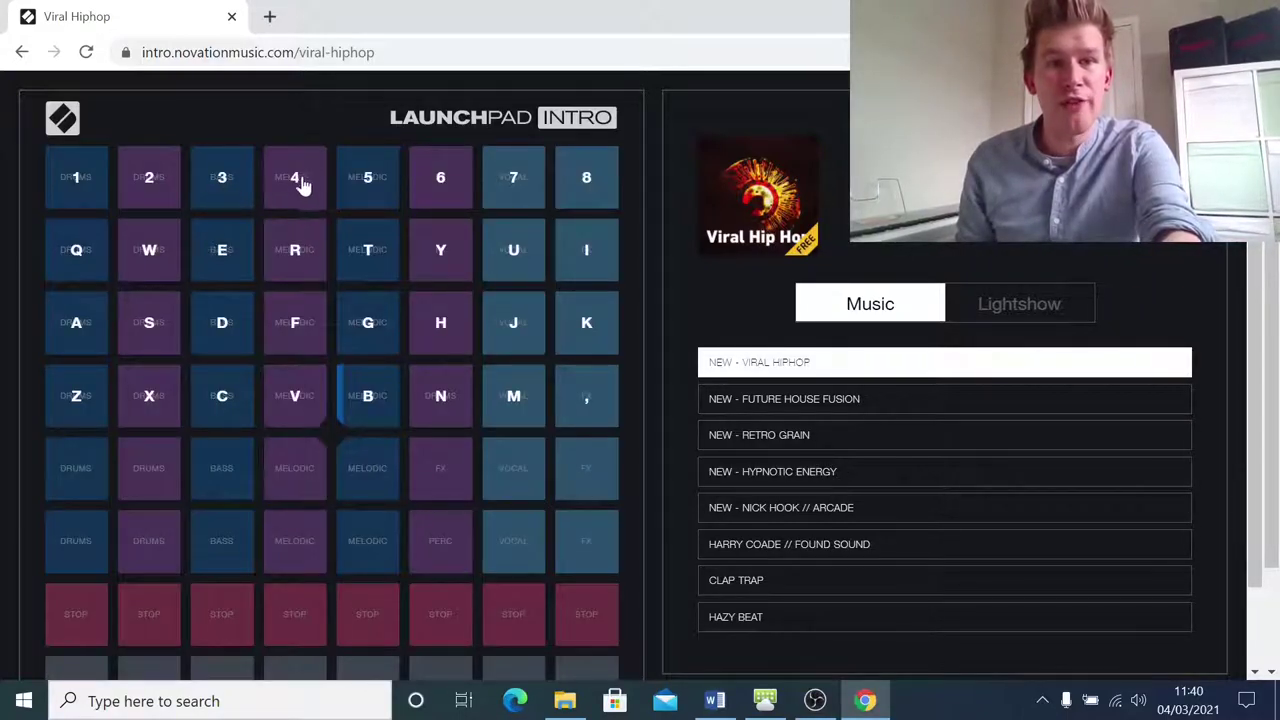
pyautogui.press('shift')
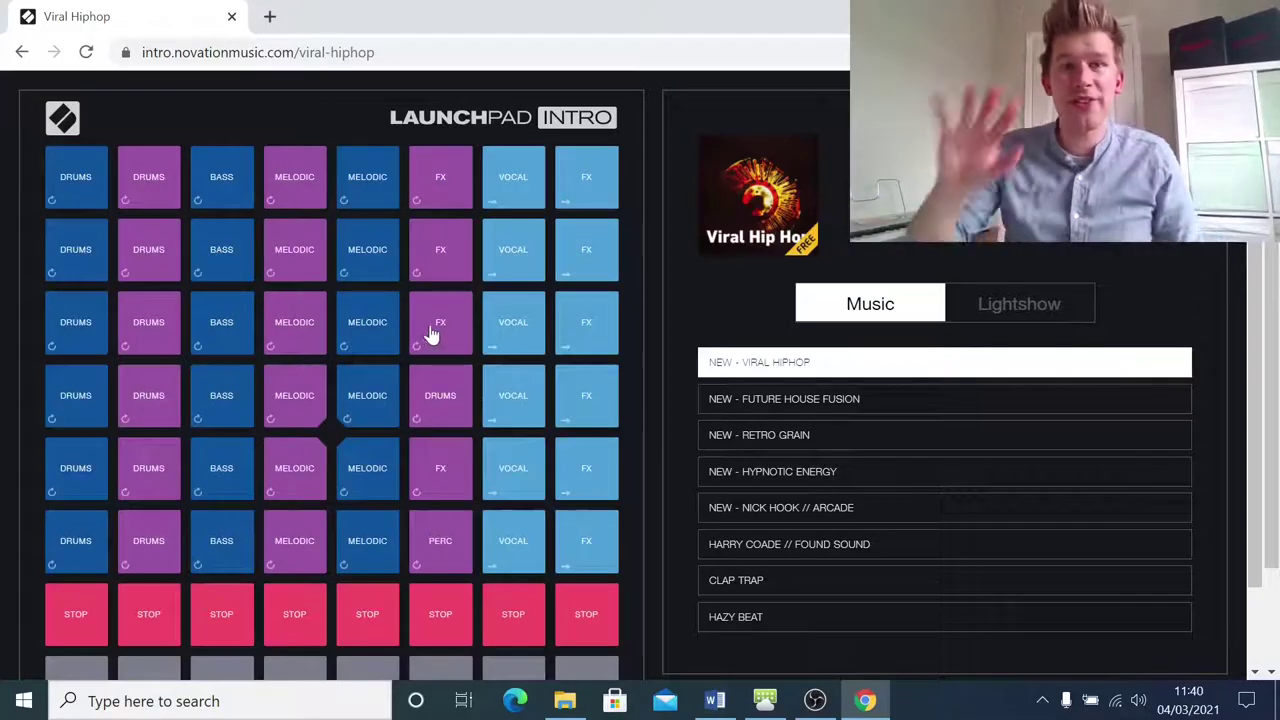
pyautogui.press('3')
pyautogui.press('4')
pyautogui.press('5')
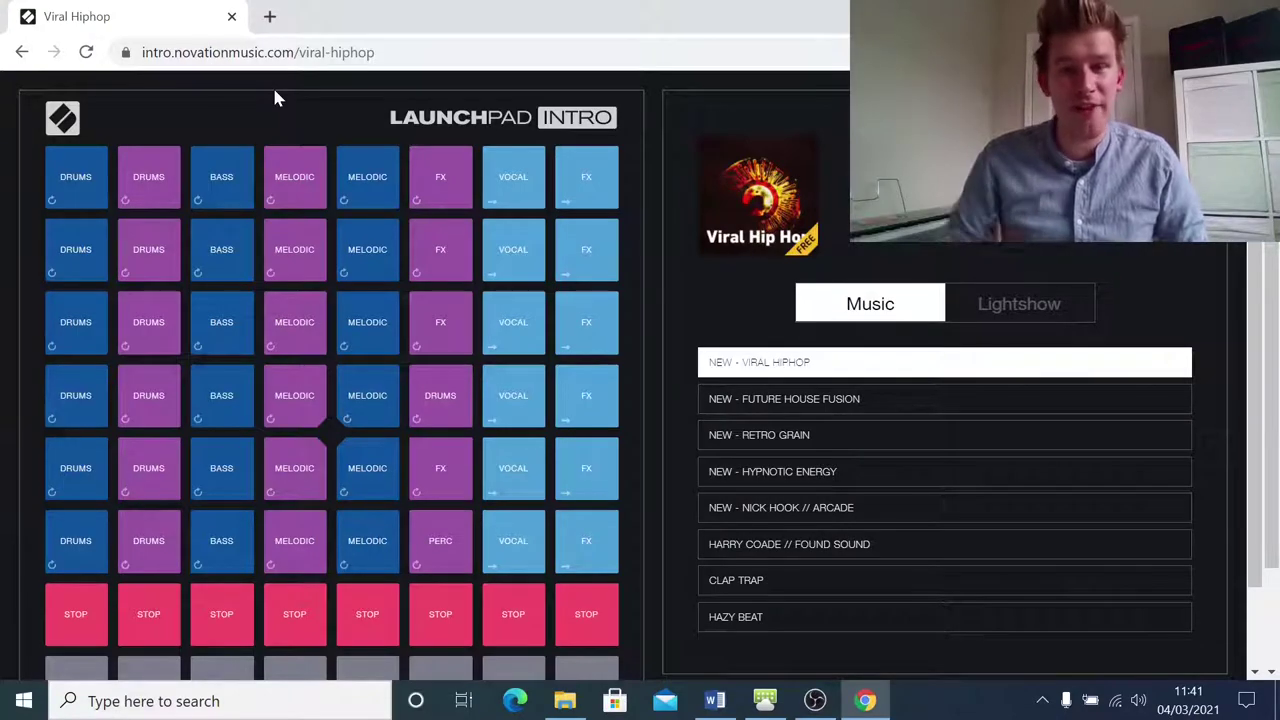
# Play the top-row FX loop and check which keys trigger the pads in the rows below
pyautogui.press('shift')
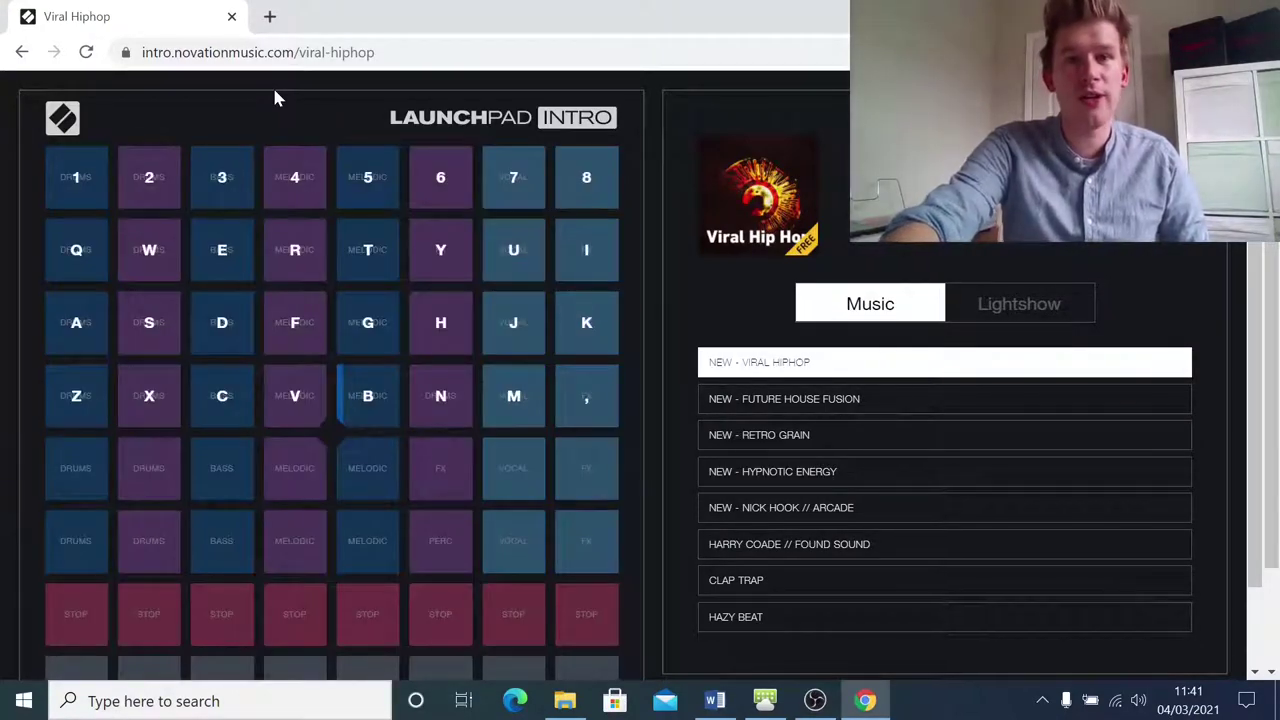
pyautogui.press('6')
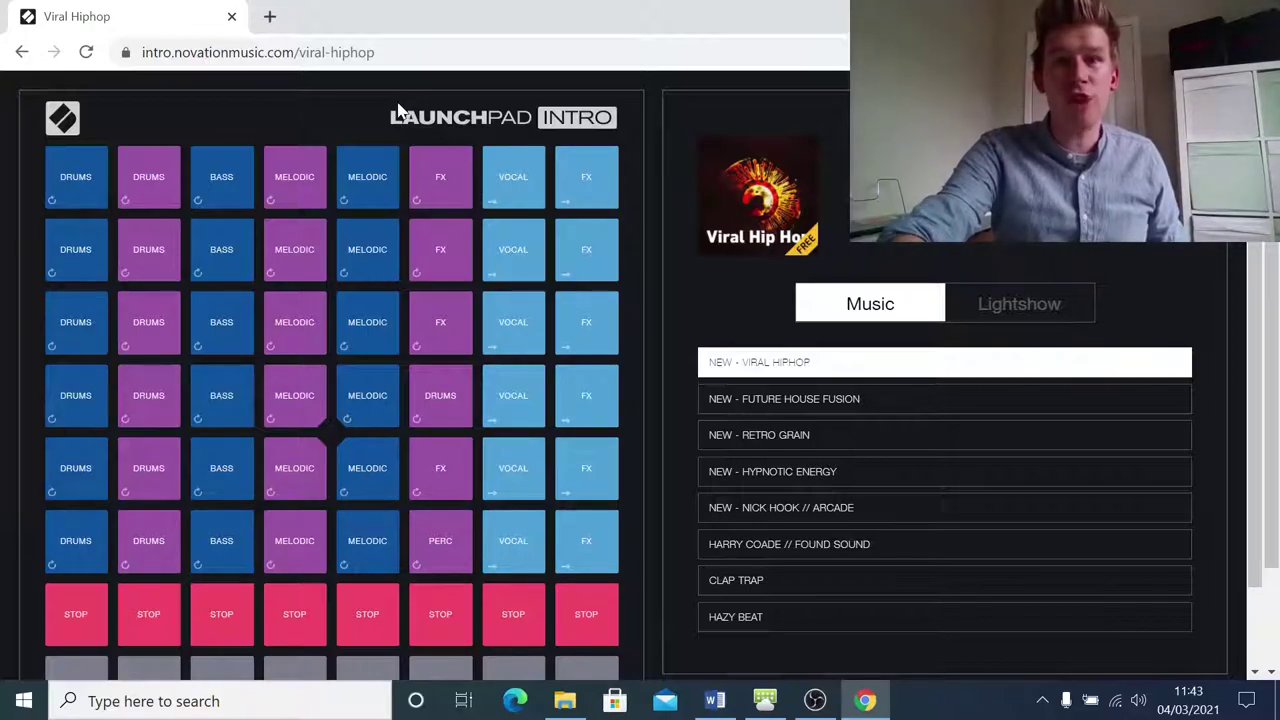
pyautogui.press('shift')
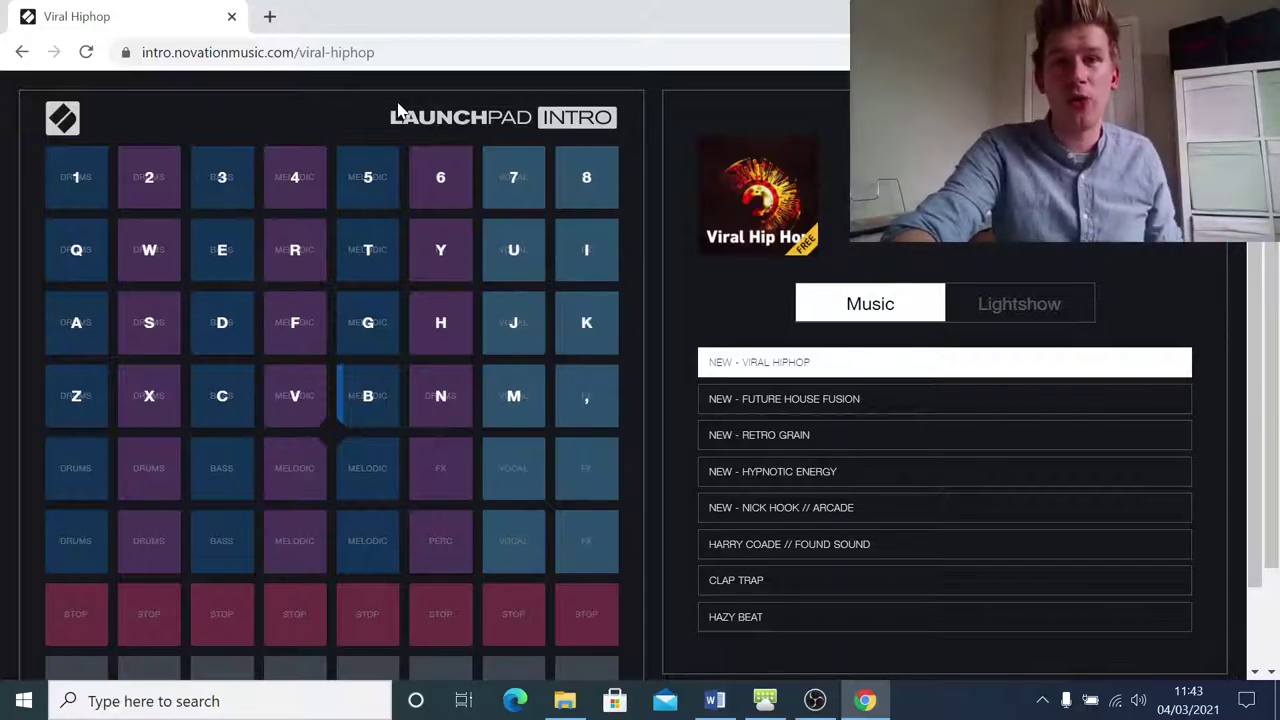
pyautogui.press('shift')
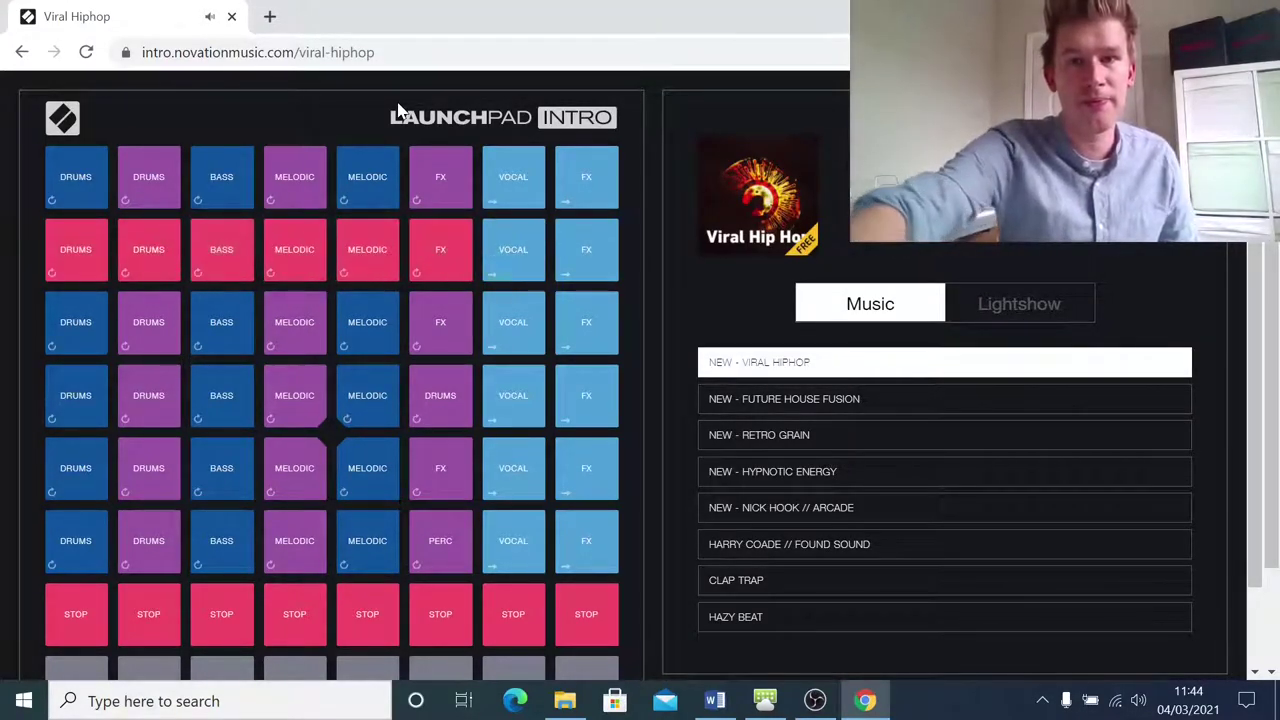
# Stop all playing loops and review the key letters on the pads once more
pyautogui.press('space')
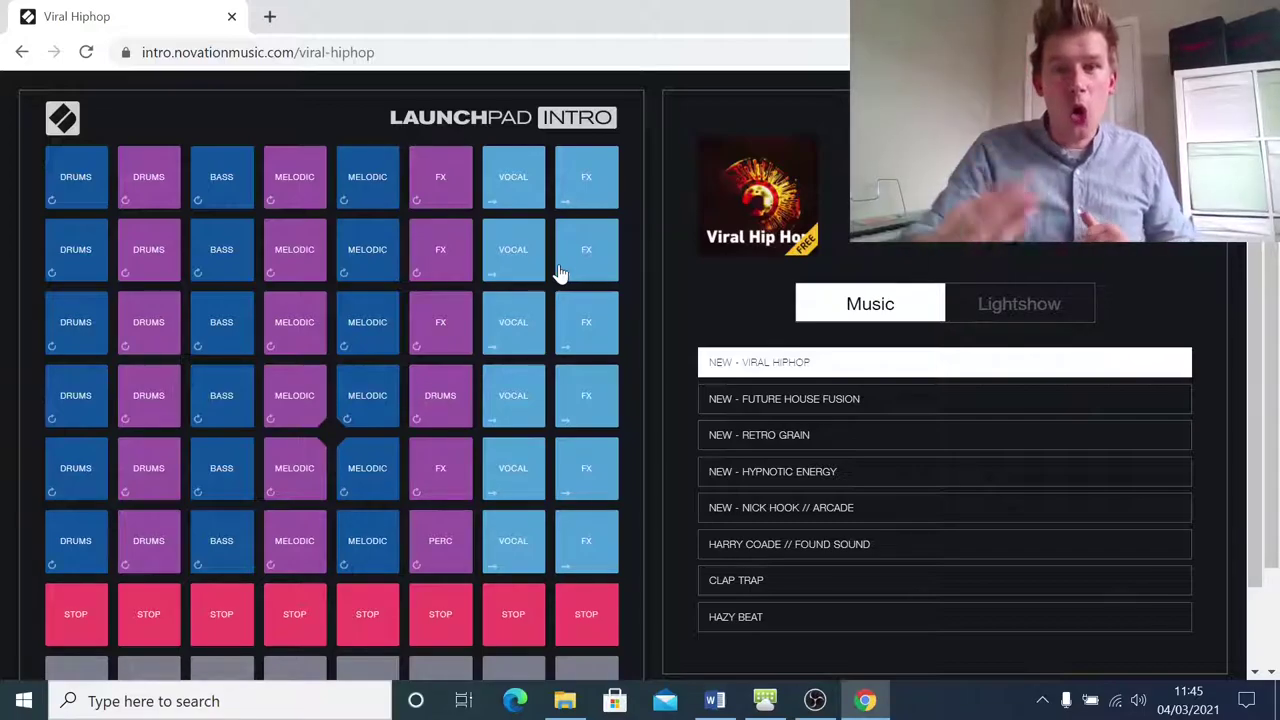
pyautogui.press('shift')
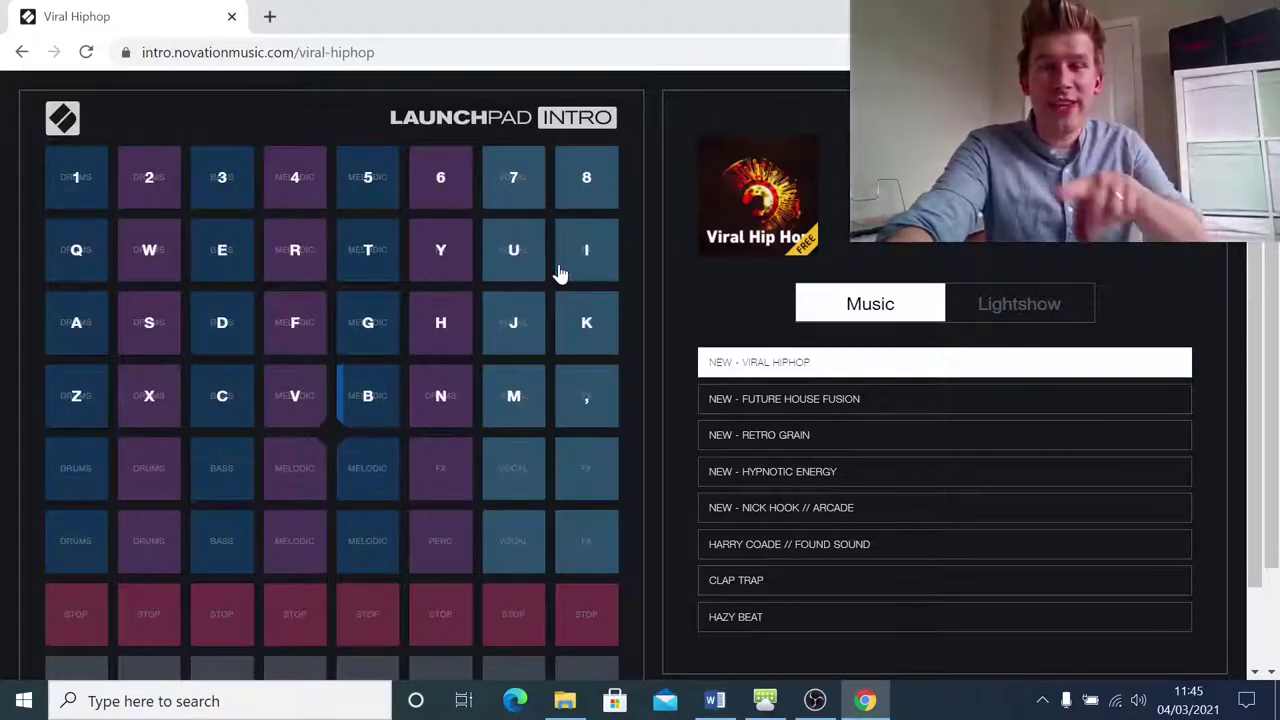
pyautogui.press('shift')
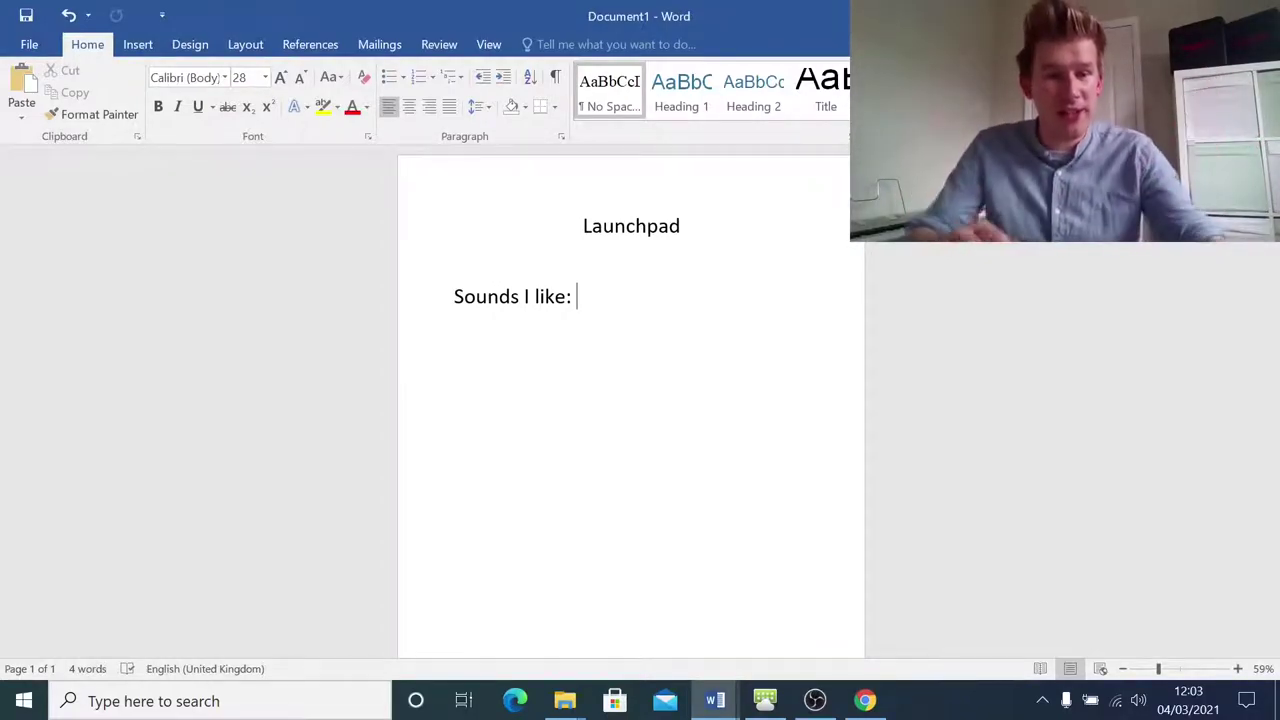
# In the Word document, list Z E R G 8 after "Sounds I like:"
pyautogui.write('Z E R')
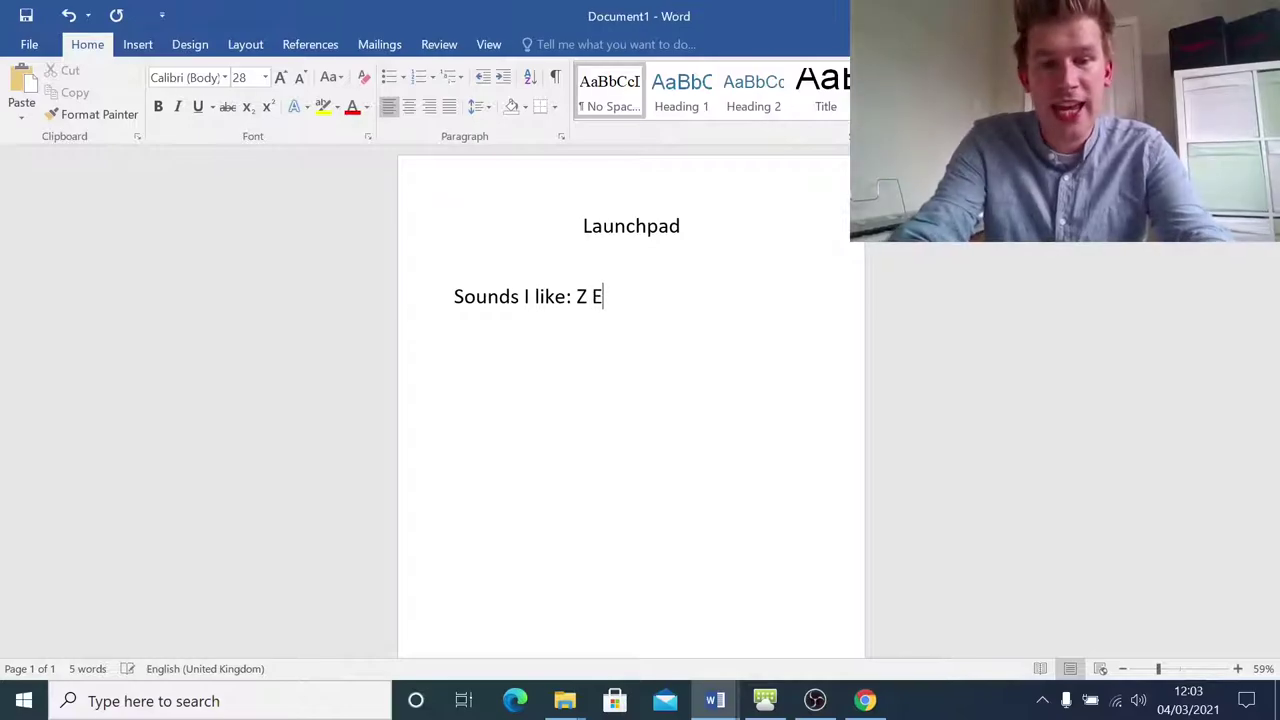
pyautogui.write(' G 8')
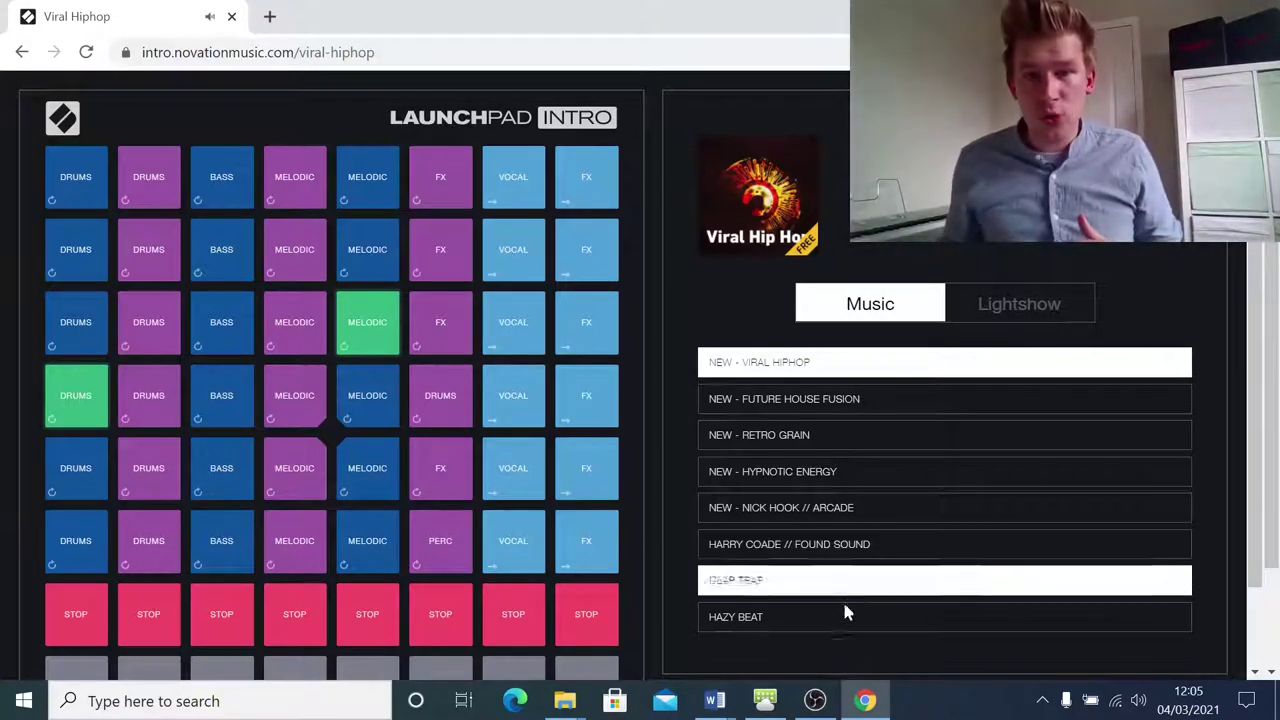
# Switch to the Word document and add the line "Section 1: ZG" below the list of liked sounds
pyautogui.moveTo(715, 700)
pyautogui.click(786, 650)
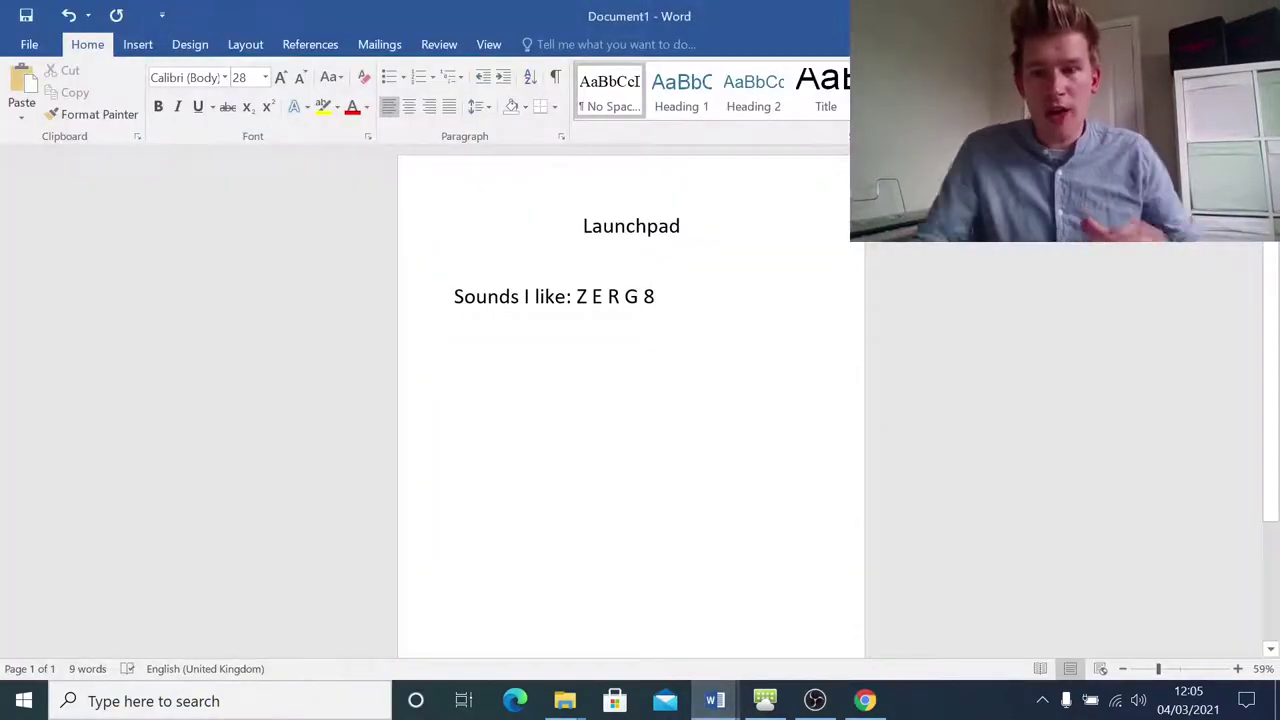
pyautogui.write('Secti')
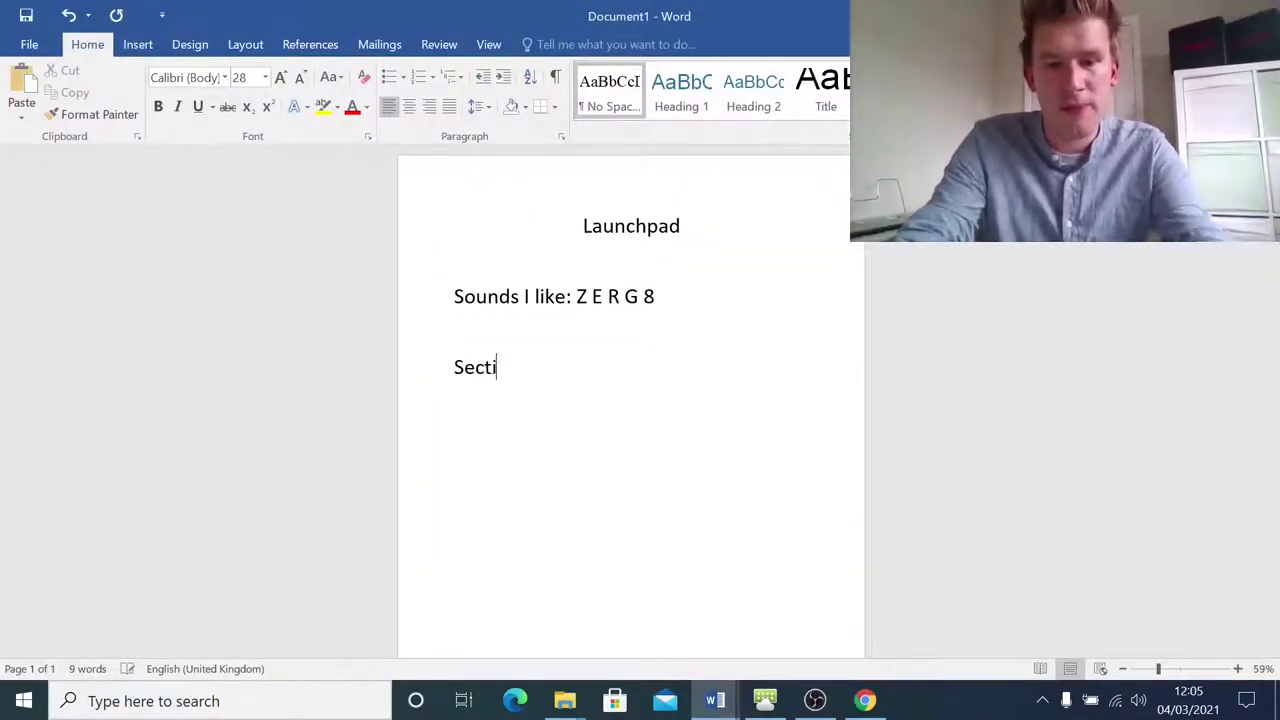
pyautogui.write('on 1: Z')
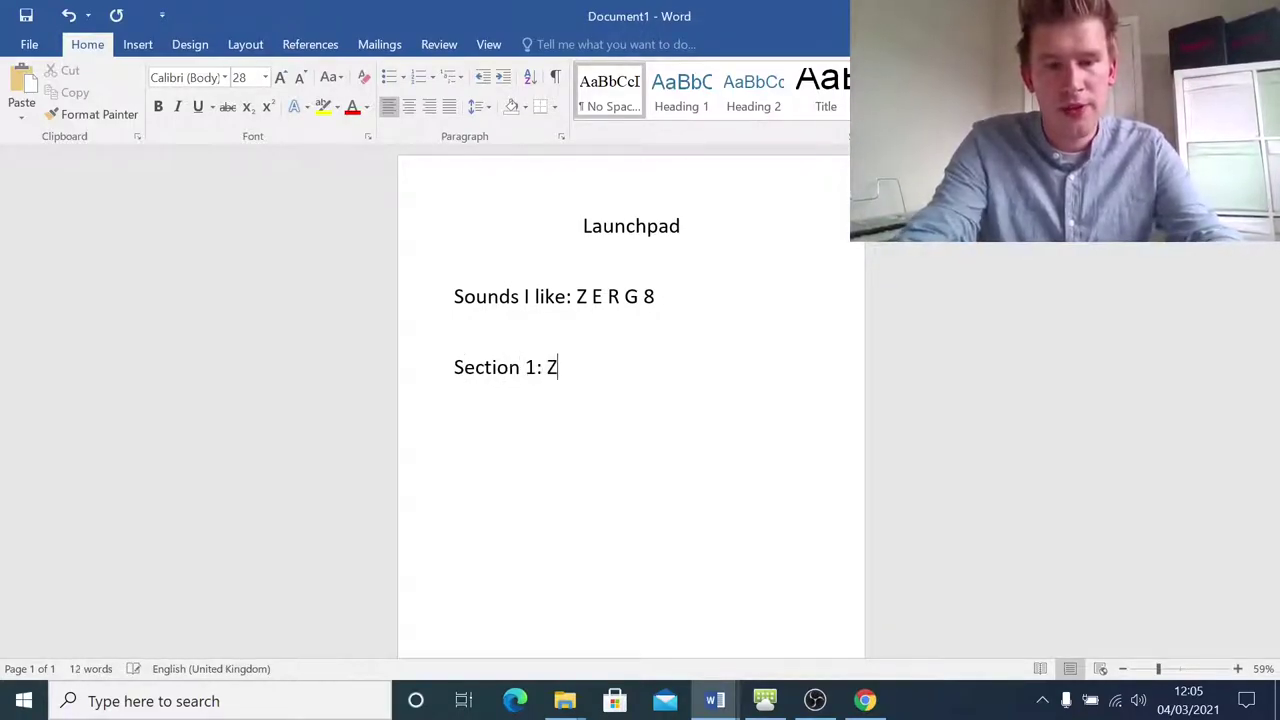
pyautogui.write('G')
# Add the line "Section 2: ER (stop ZG)" to the Word document, trying the E and R loops in Launchpad Intro in between
pyautogui.press('Return')
pyautogui.write('Section')
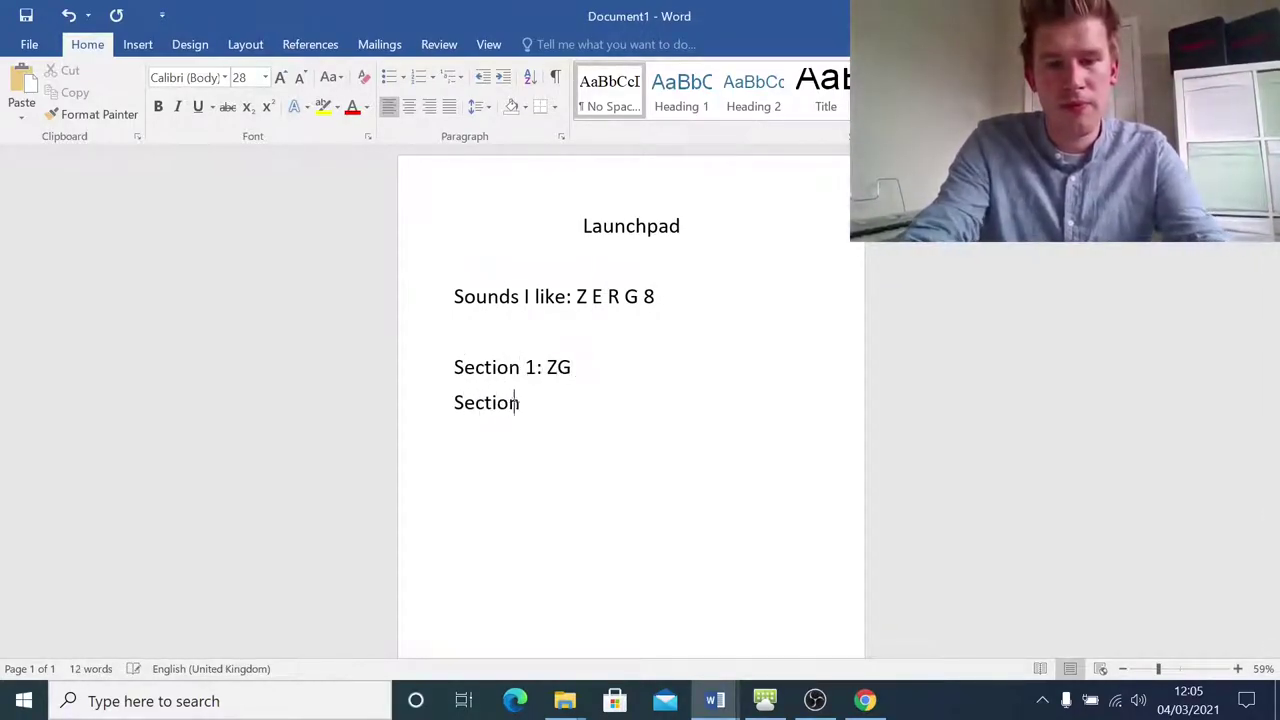
pyautogui.write(' 2:')
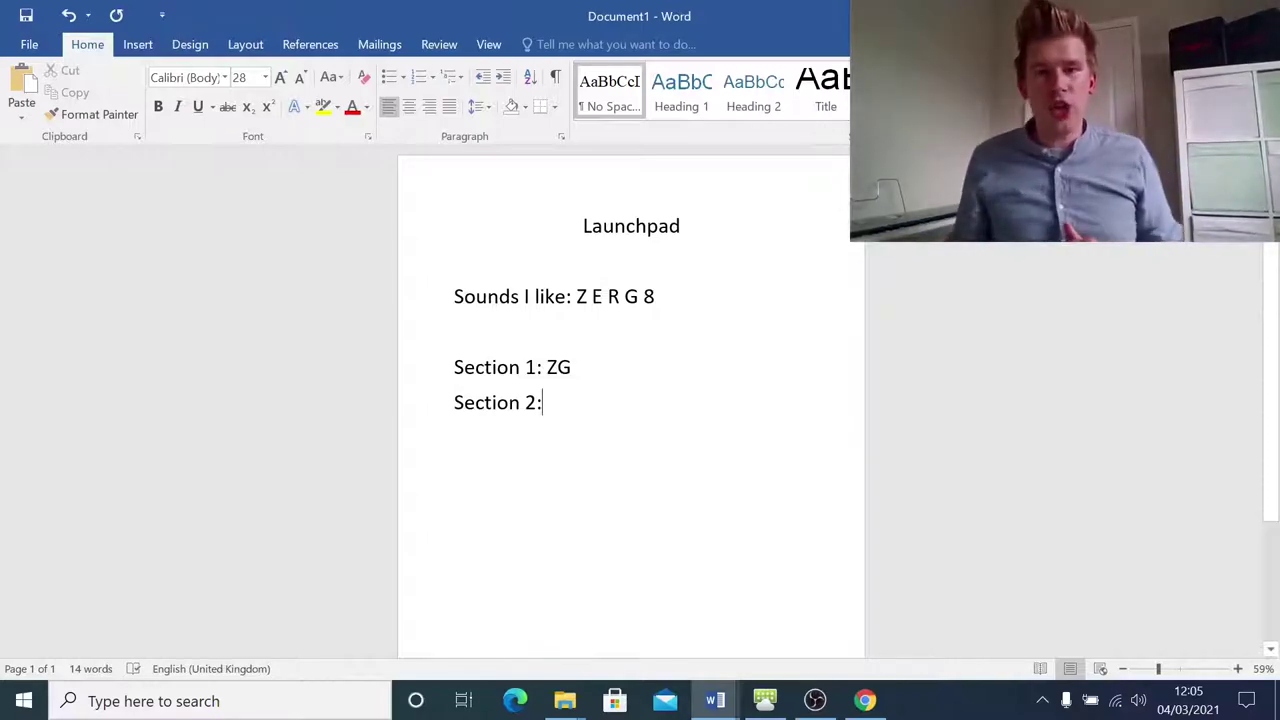
pyautogui.click(865, 700)
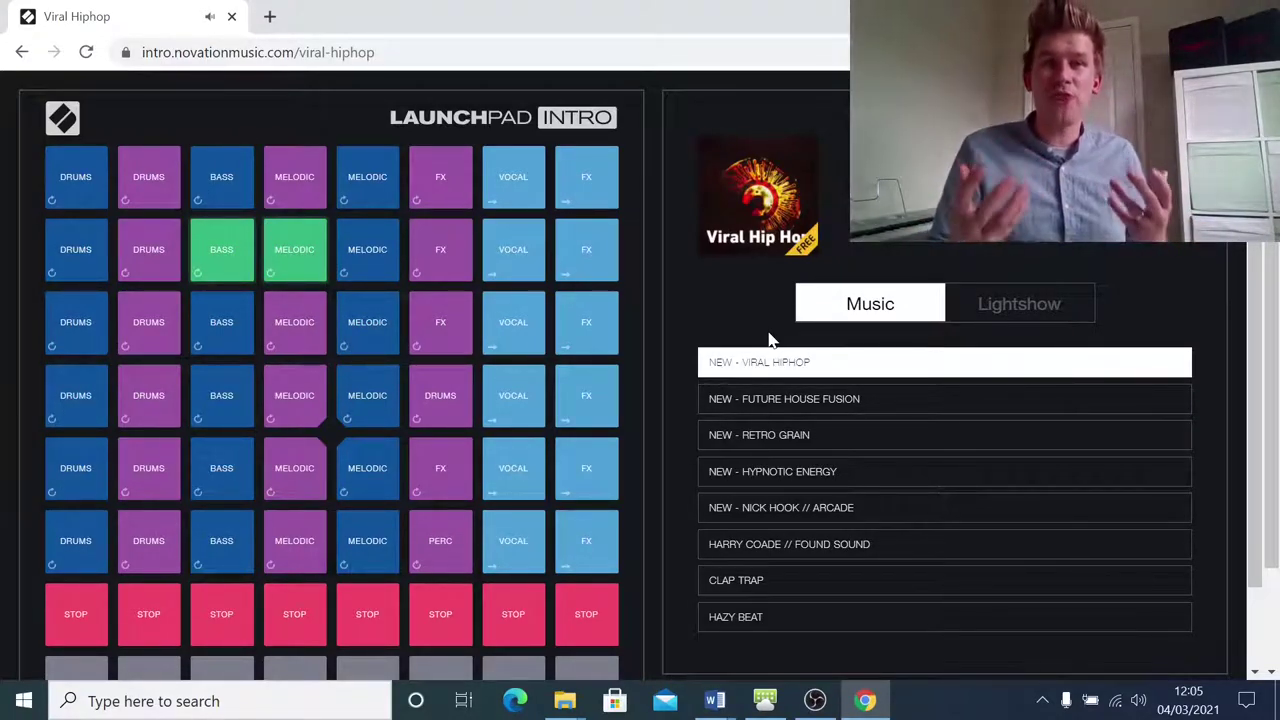
pyautogui.click(715, 698)
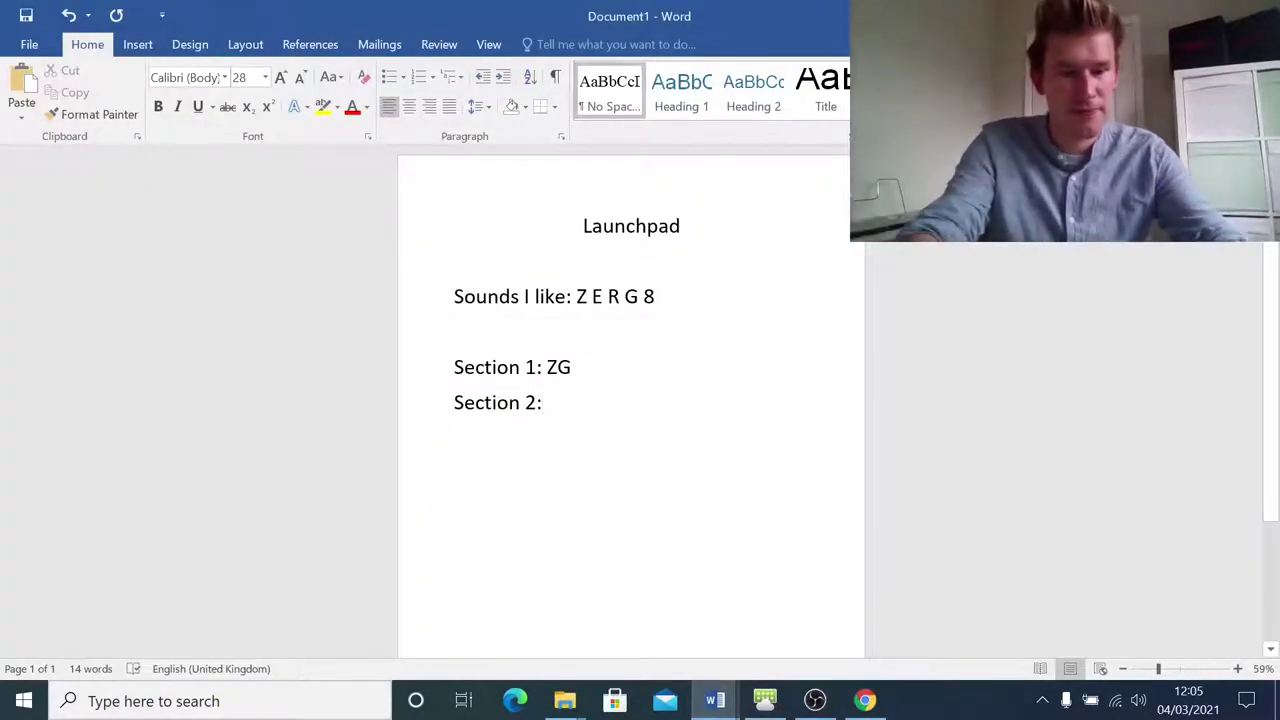
pyautogui.write('ER (stop ZG)')
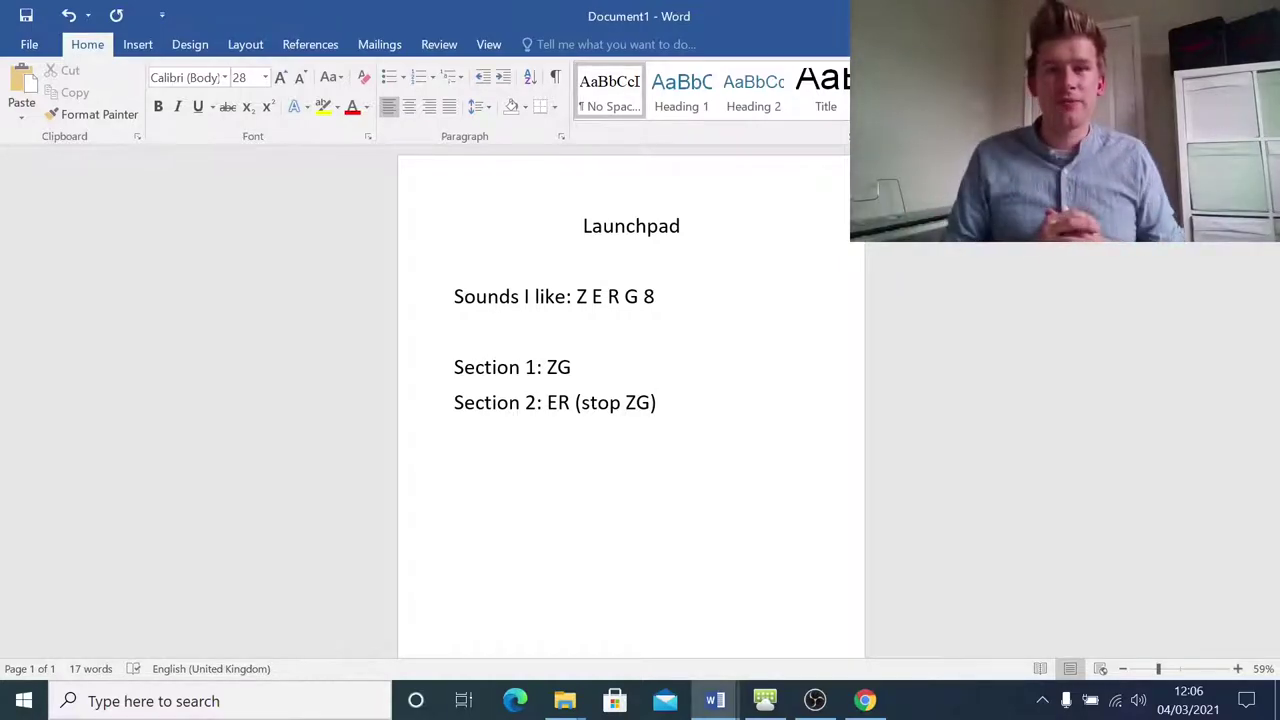
# Add the line "Section 3: ZG (stop ER)" below the Section 2 line in the Word document
pyautogui.press('Return')
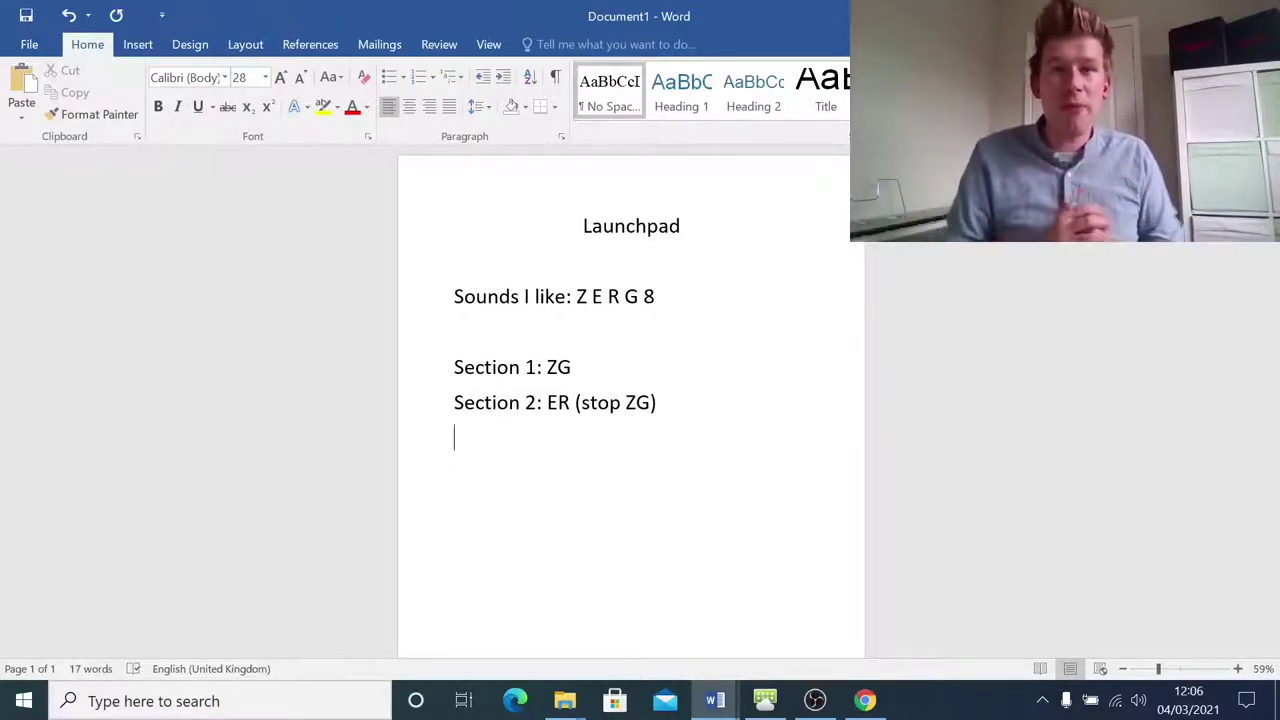
pyautogui.write('Sect')
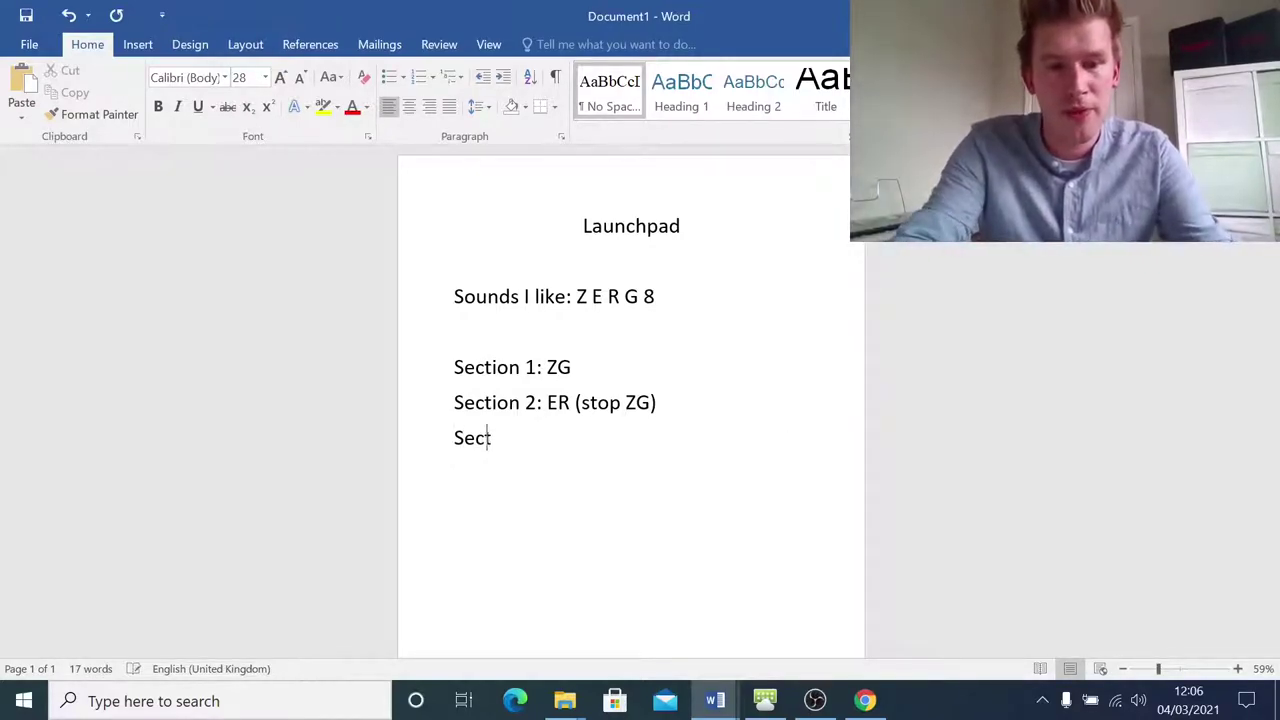
pyautogui.write('ion 3: ')
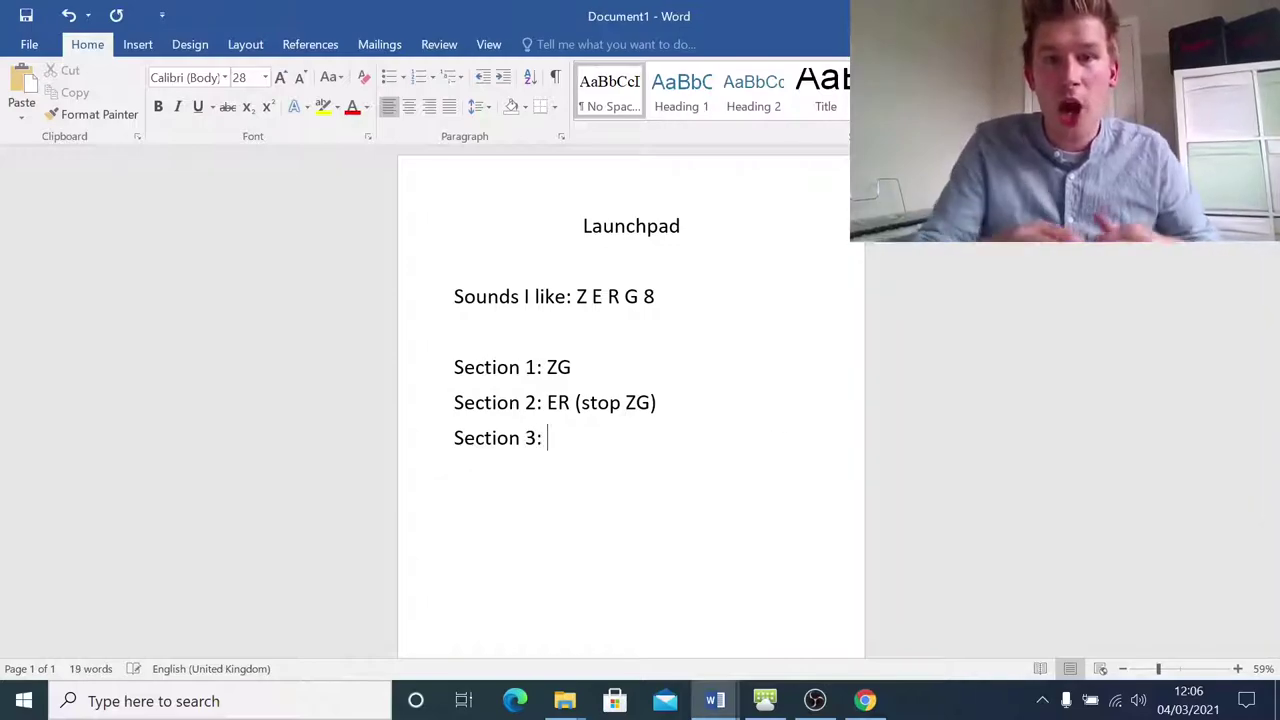
pyautogui.write('ZG')
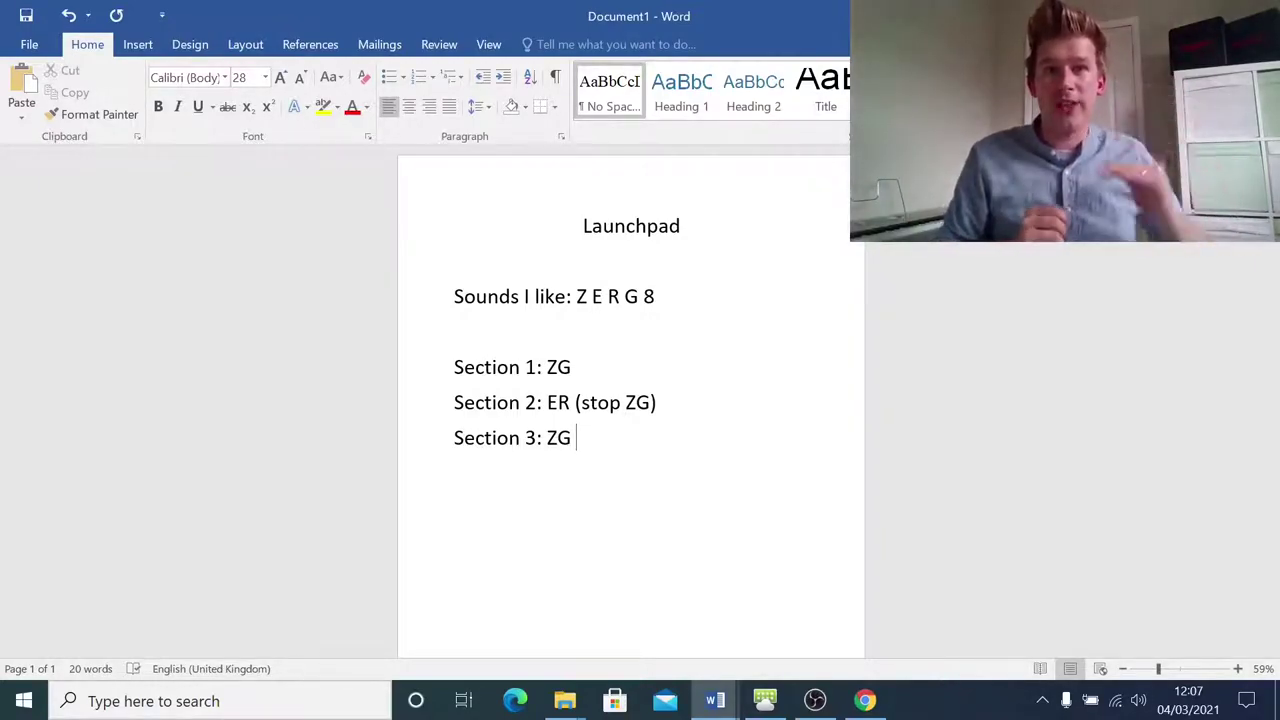
pyautogui.write('(stop ')
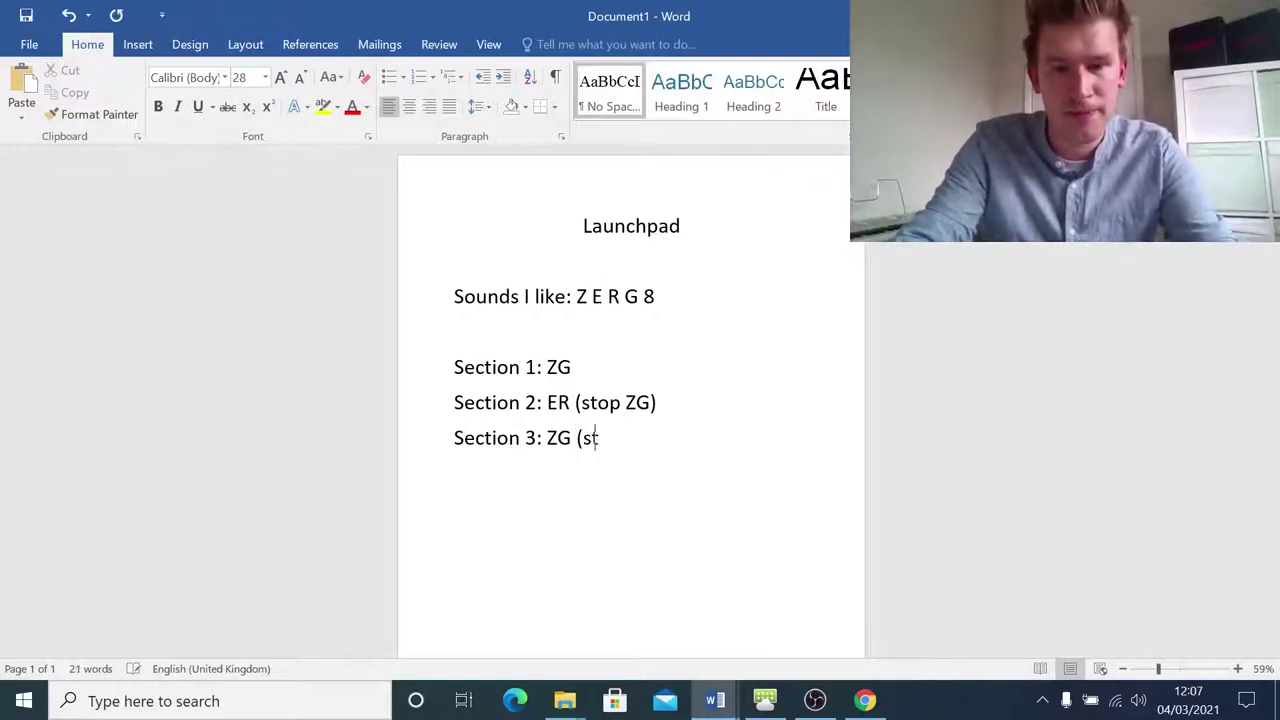
pyautogui.write('ER)')
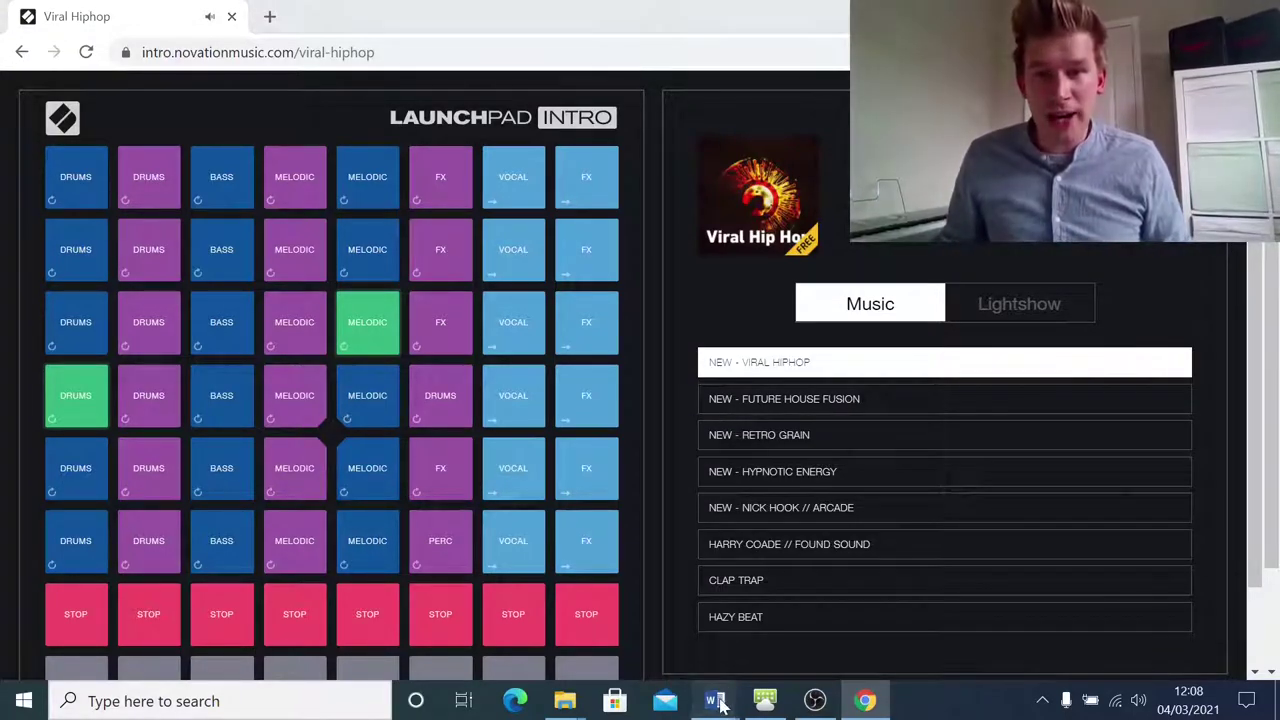
# Check Launchpad Intro against the Word plan, append "+8" to the Section 3 line, and briefly highlight the "Sounds I like" line
pyautogui.moveTo(720, 703)
pyautogui.click(751, 652)
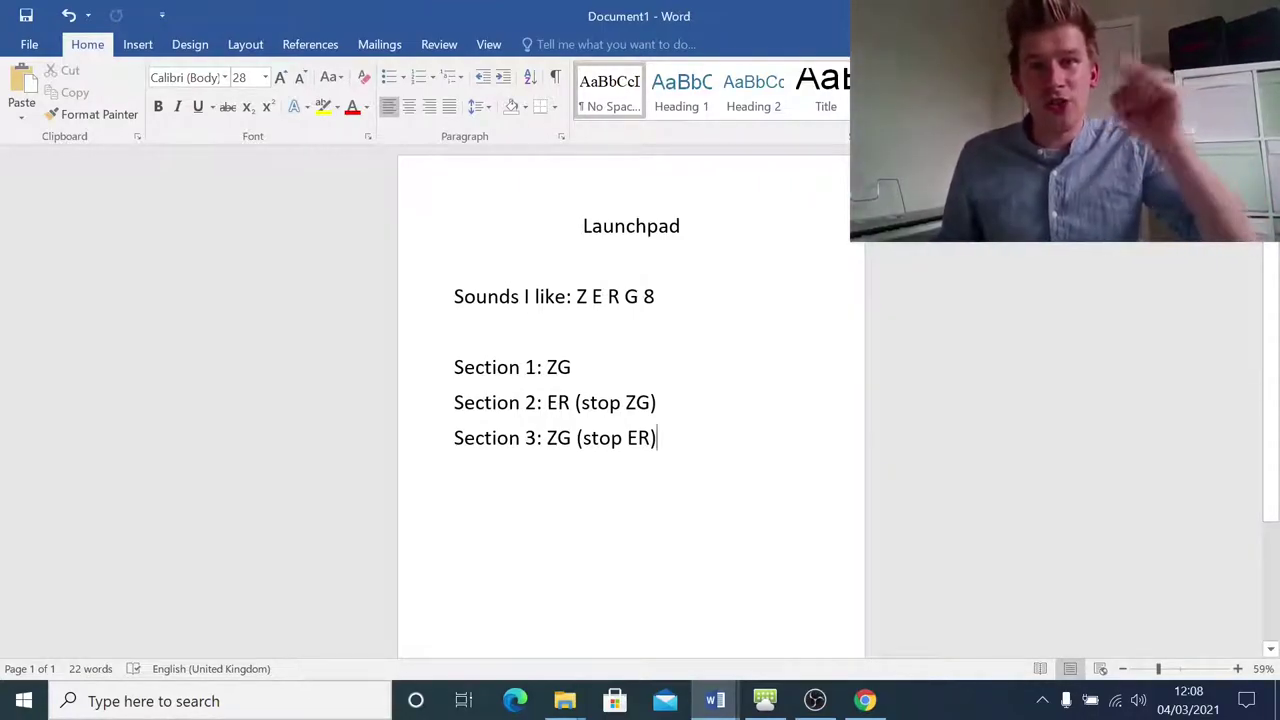
pyautogui.click(866, 698)
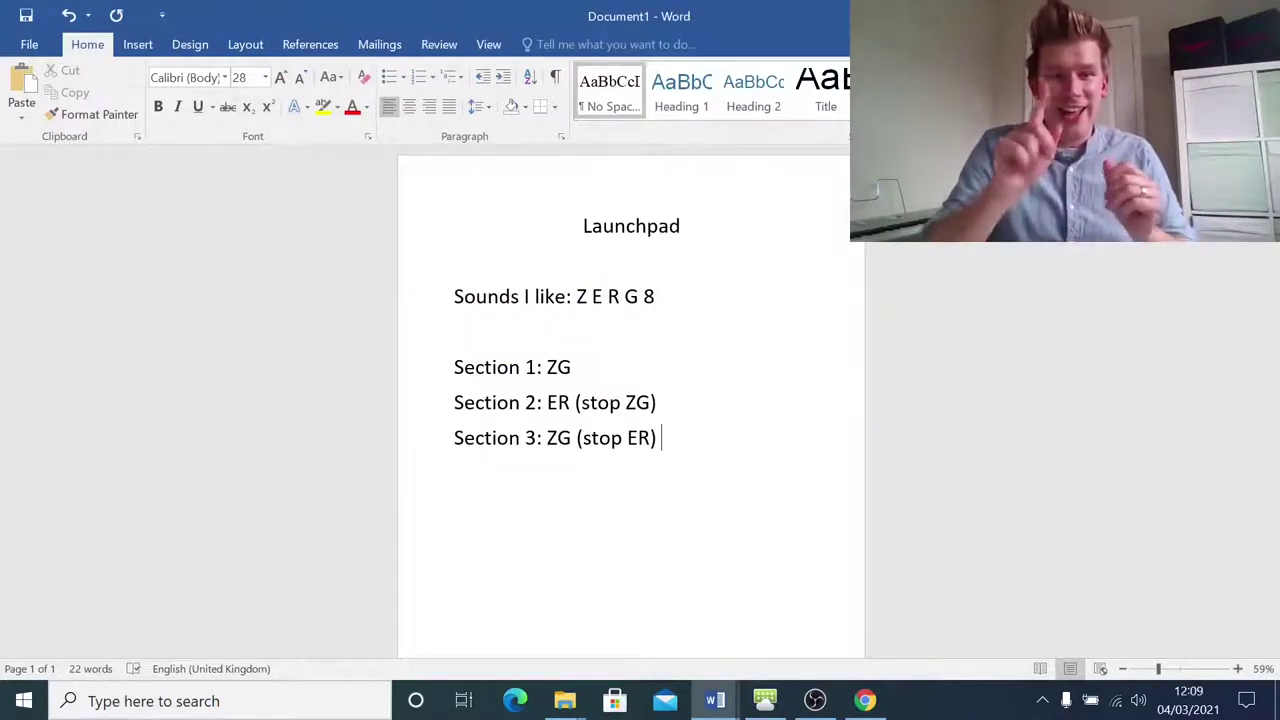
pyautogui.write('+8')
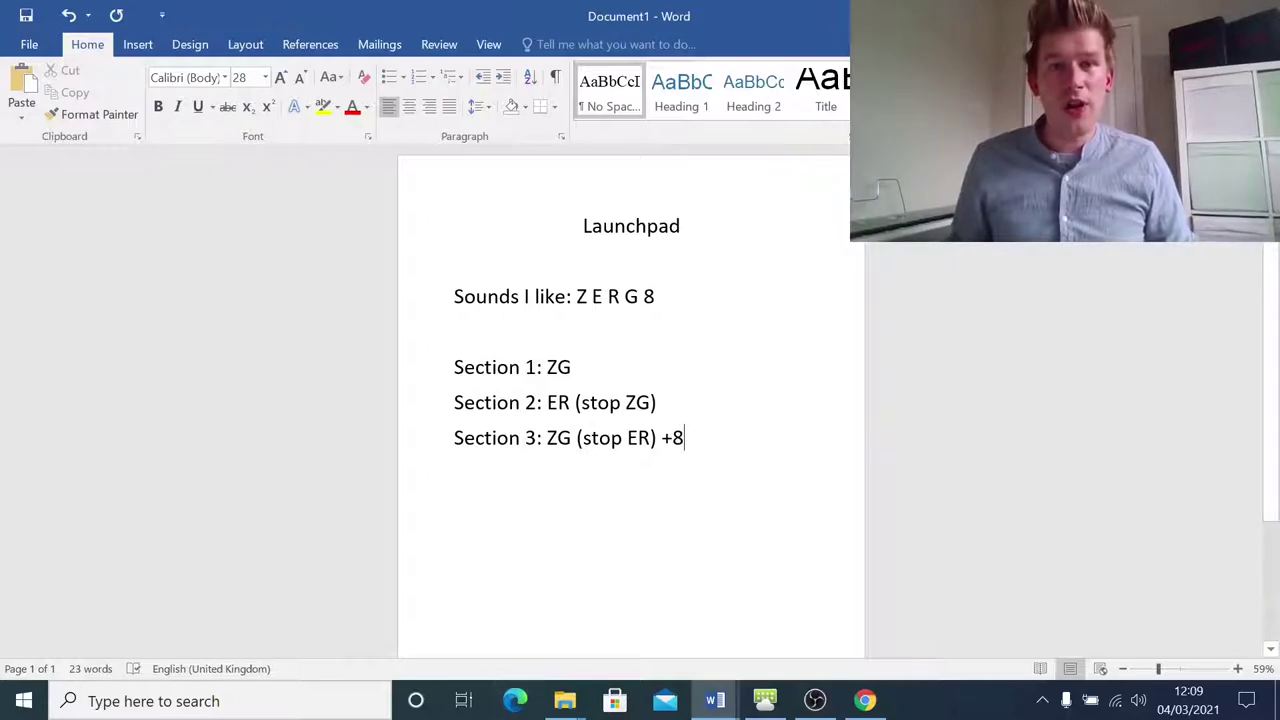
pyautogui.moveTo(666, 297); pyautogui.dragTo(429, 297)
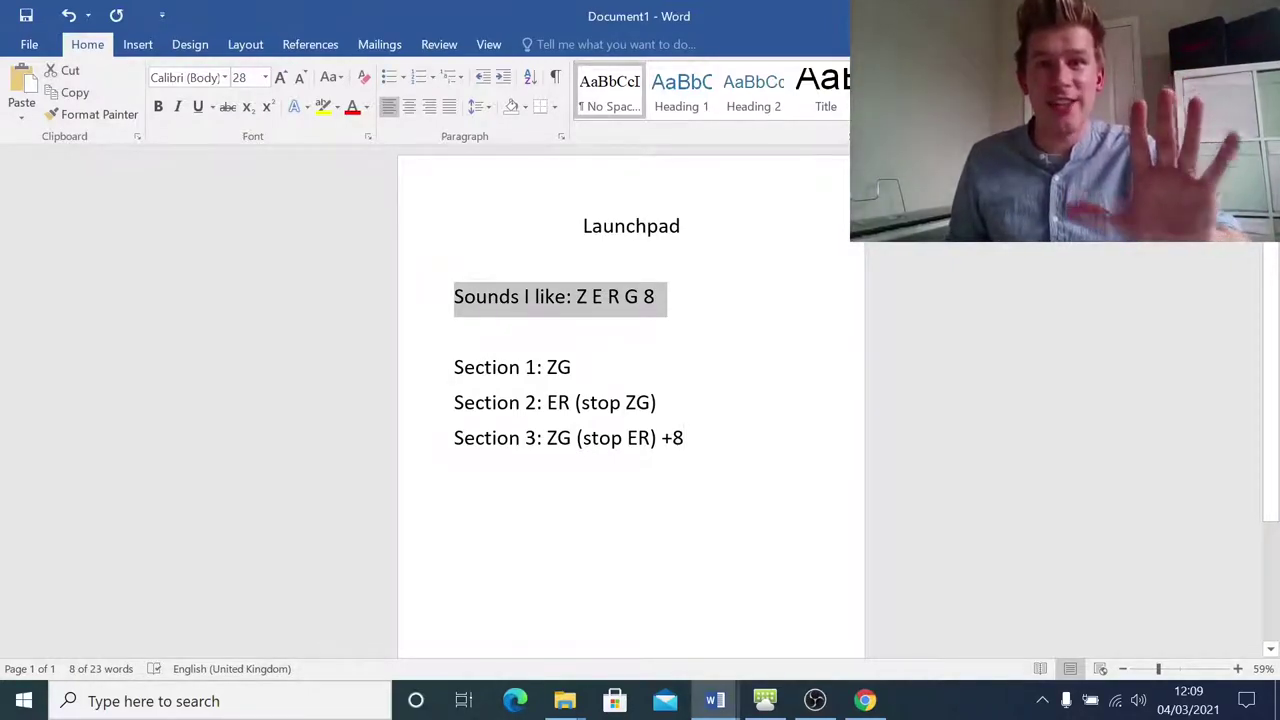
pyautogui.click(680, 354)
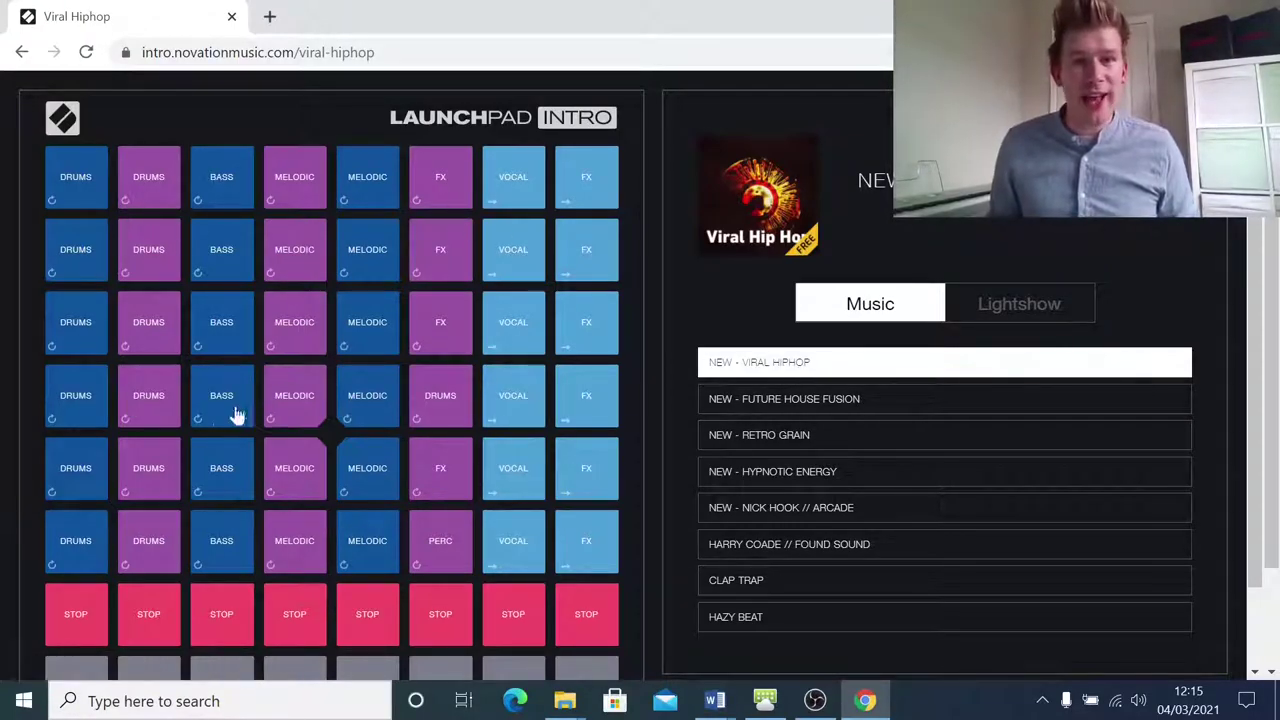
# In Launchpad Intro, load the Future House Fusion, Retro Grain and Hypnotic Energy sound packs in turn to preview them
pyautogui.click(786, 408)
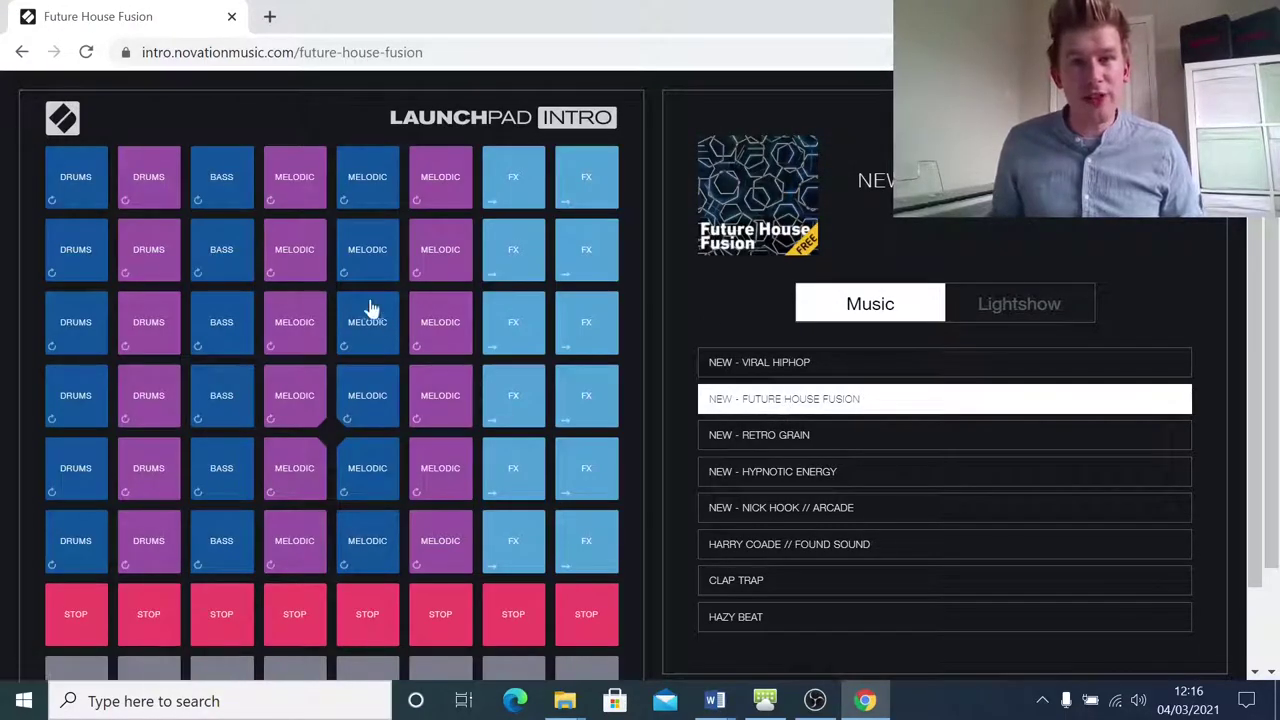
pyautogui.click(765, 449)
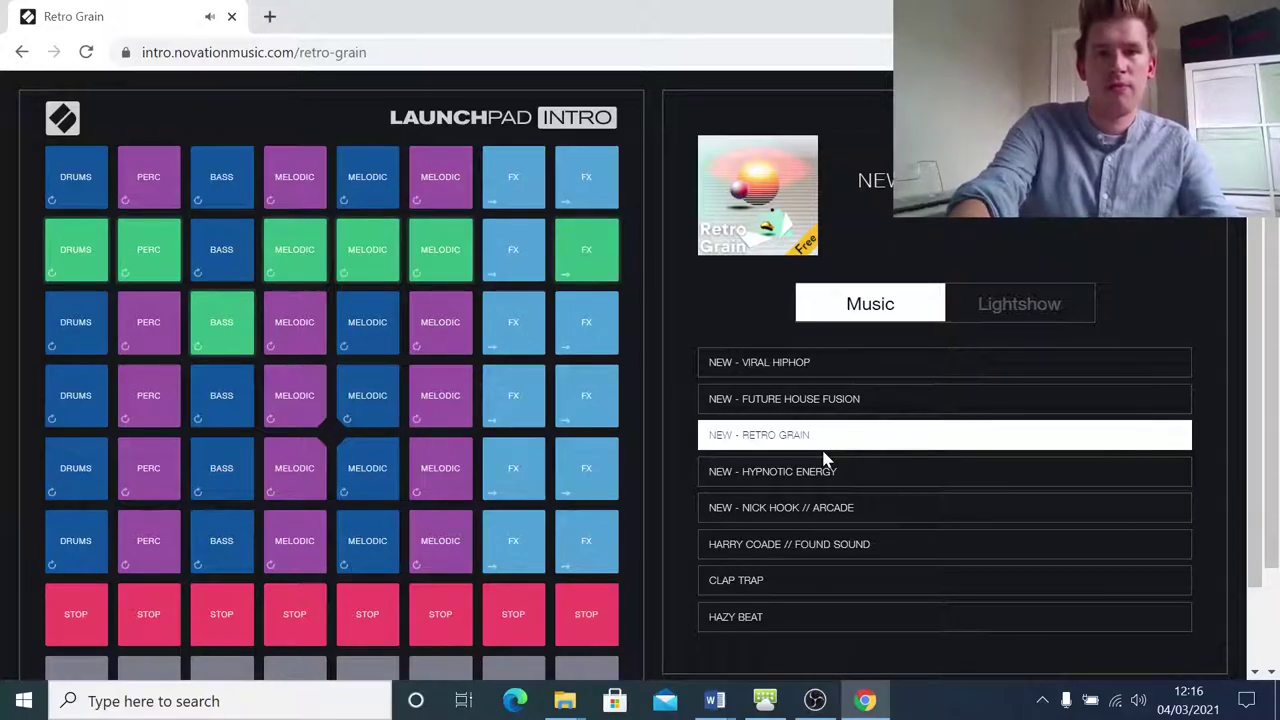
pyautogui.click(818, 478)
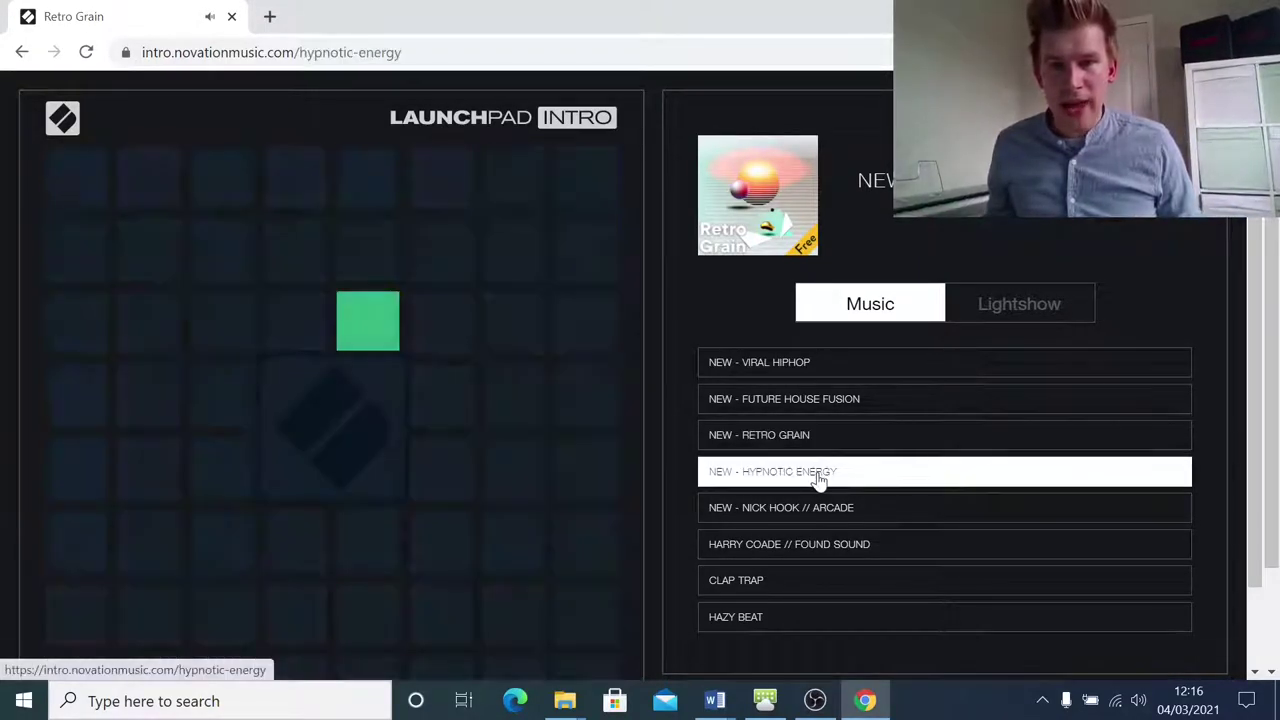